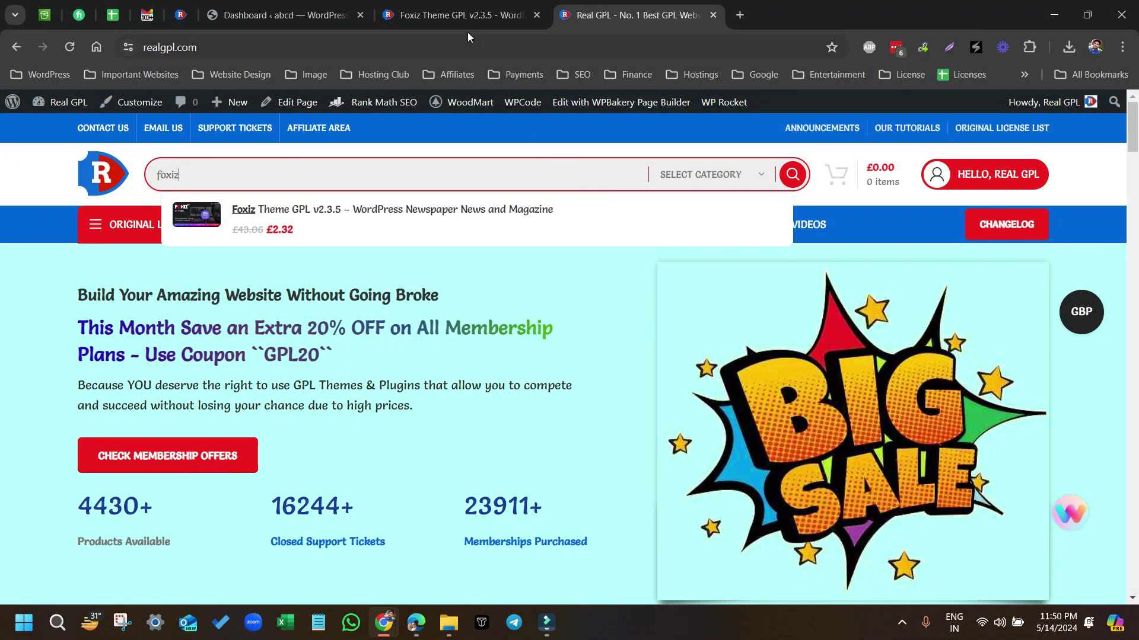
Step: Bring up the Foxiz Theme GPL v2.3.5 product page and scroll through its description
{"action": "left_click", "coordinate": [446, 20]}
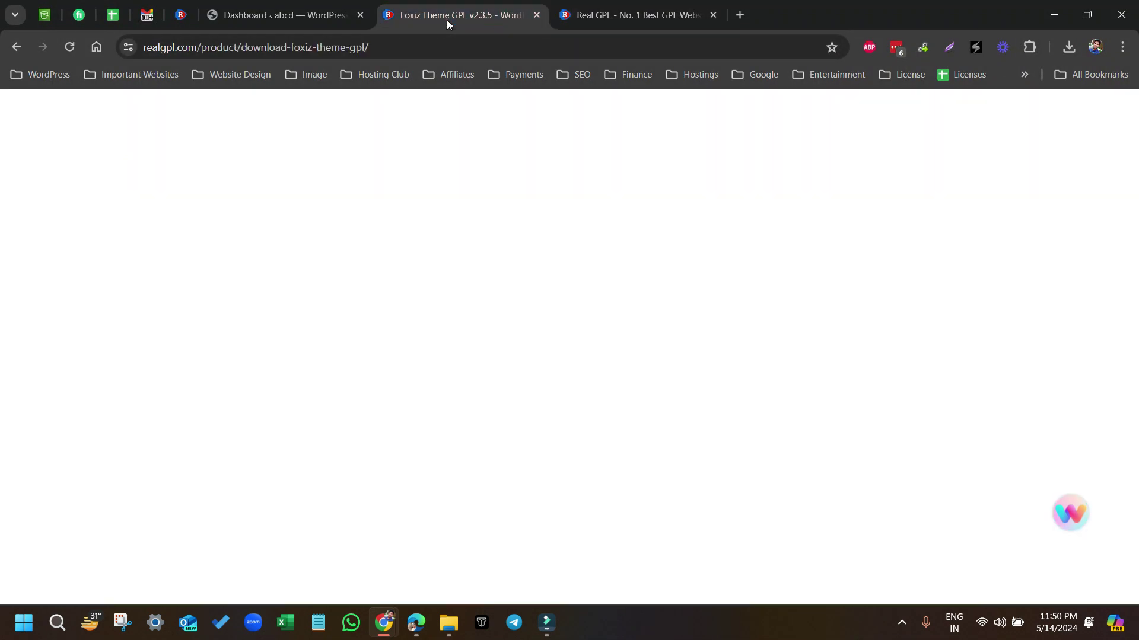
{"action": "scroll", "coordinate": [709, 443], "scroll_direction": "down", "scroll_amount": 1}
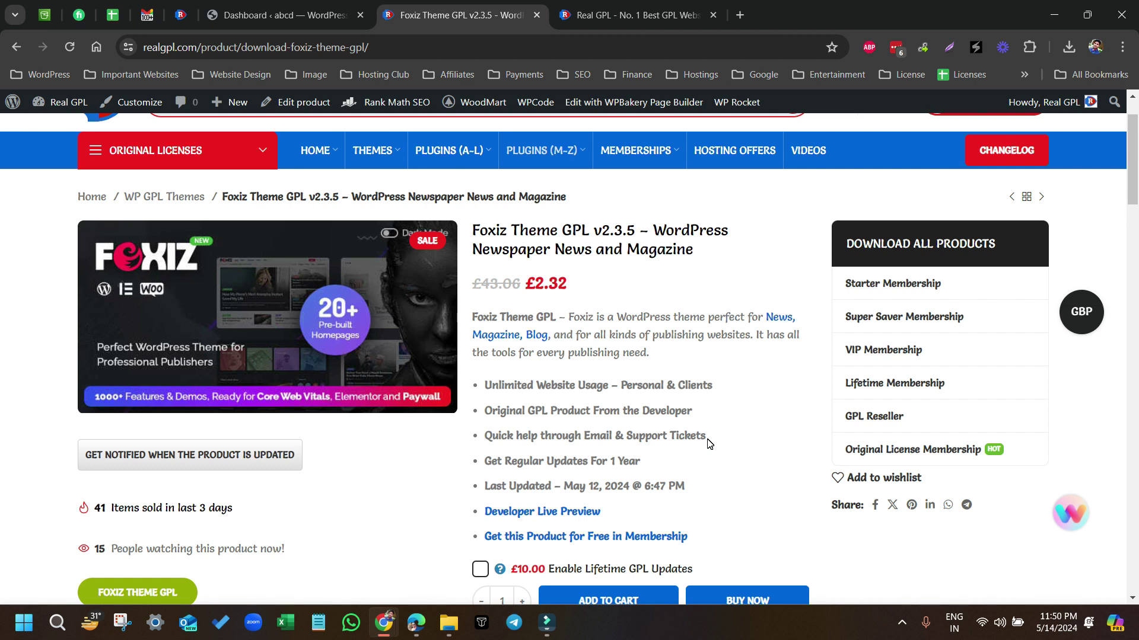
{"action": "scroll", "coordinate": [706, 496], "scroll_direction": "up", "scroll_amount": 2}
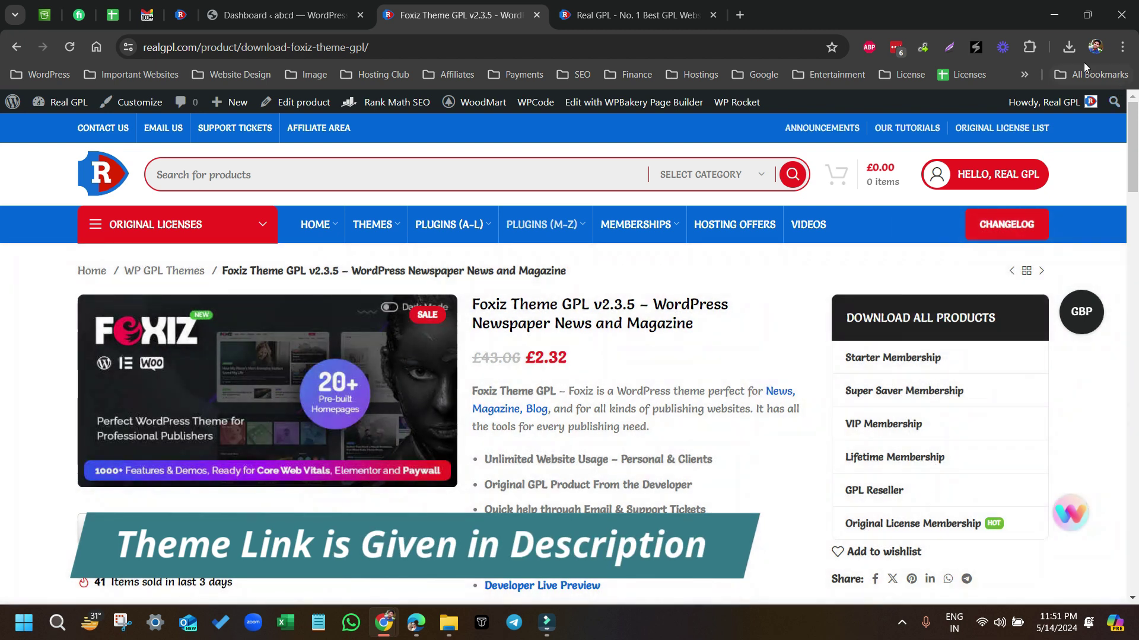
{"action": "left_click", "coordinate": [1069, 48]}
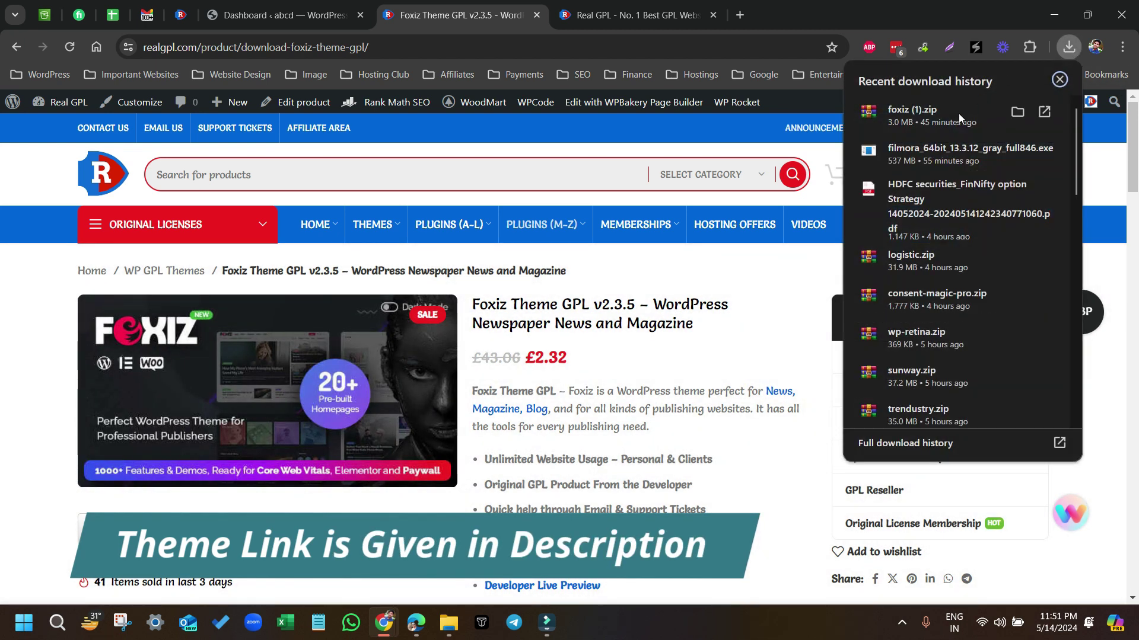
{"action": "left_click", "coordinate": [1016, 112]}
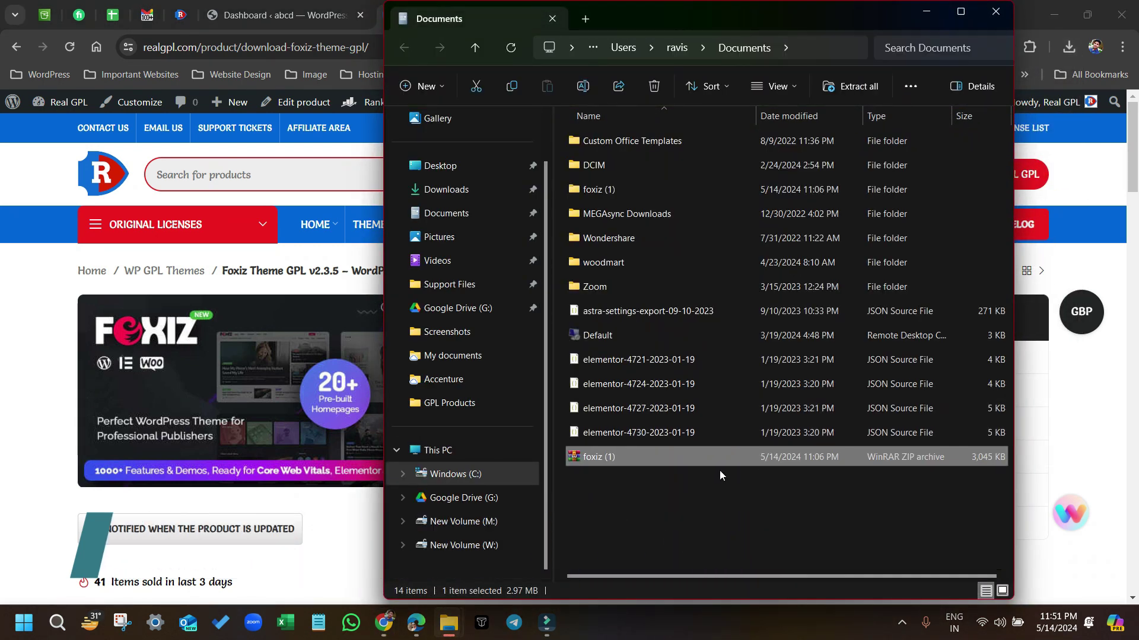
{"action": "double_click", "coordinate": [655, 194]}
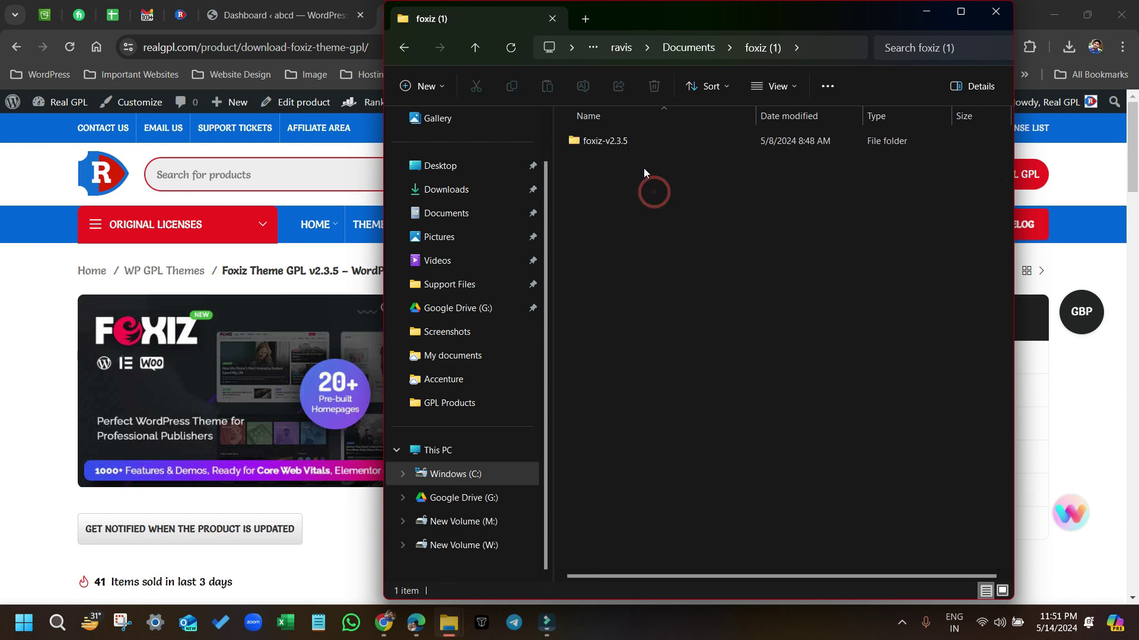
{"action": "double_click", "coordinate": [628, 147]}
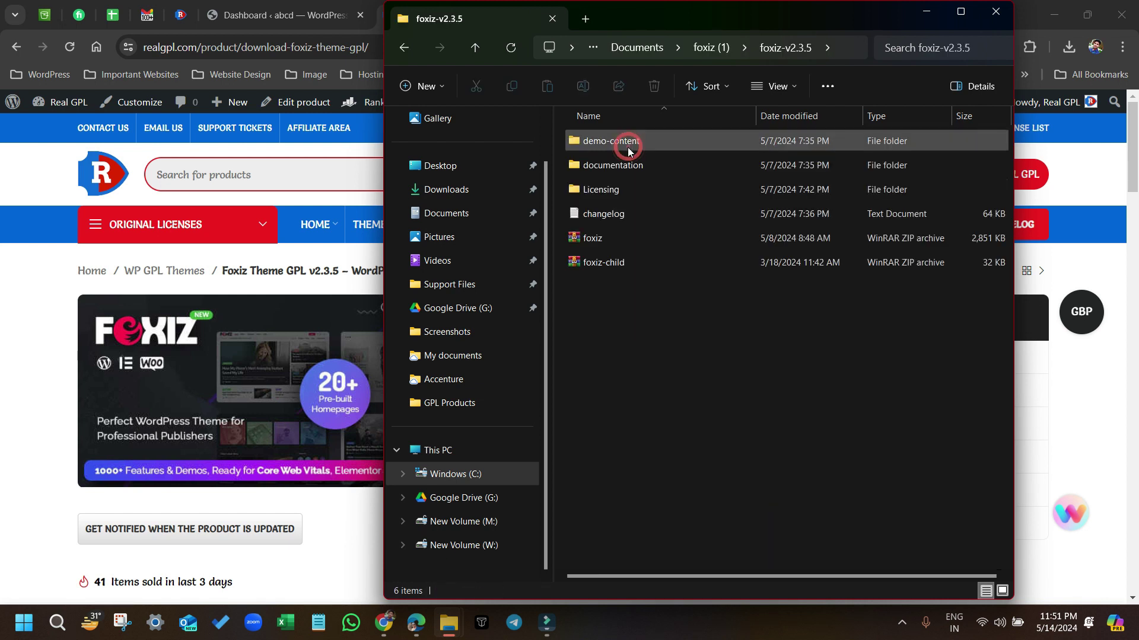
{"action": "left_click", "coordinate": [613, 245]}
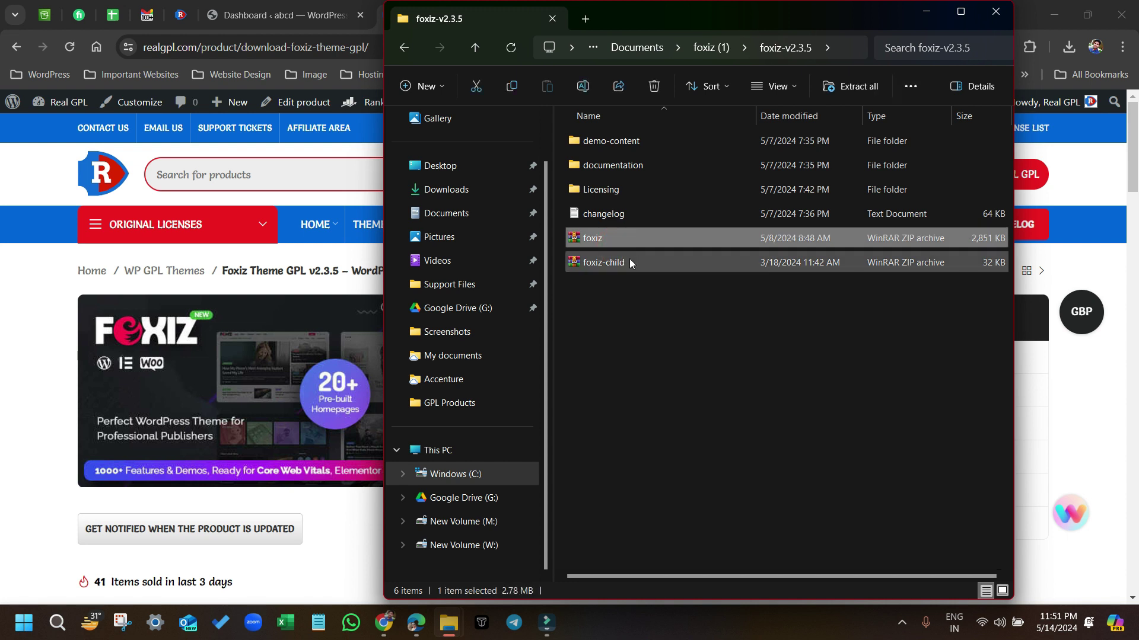
{"action": "left_click", "coordinate": [623, 263]}
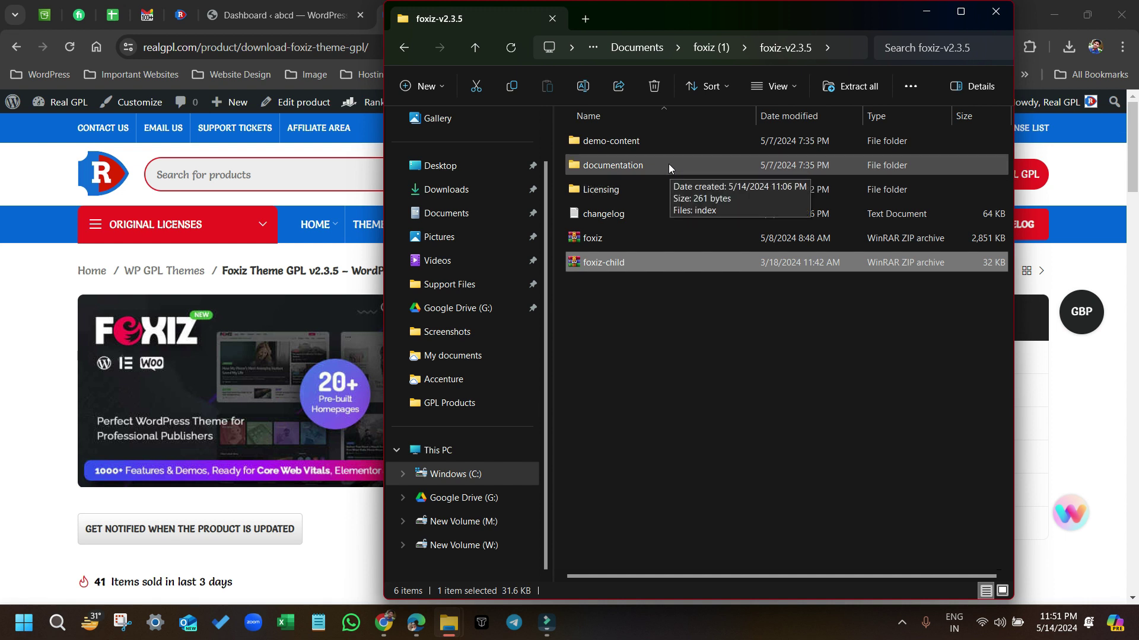
{"action": "double_click", "coordinate": [660, 147]}
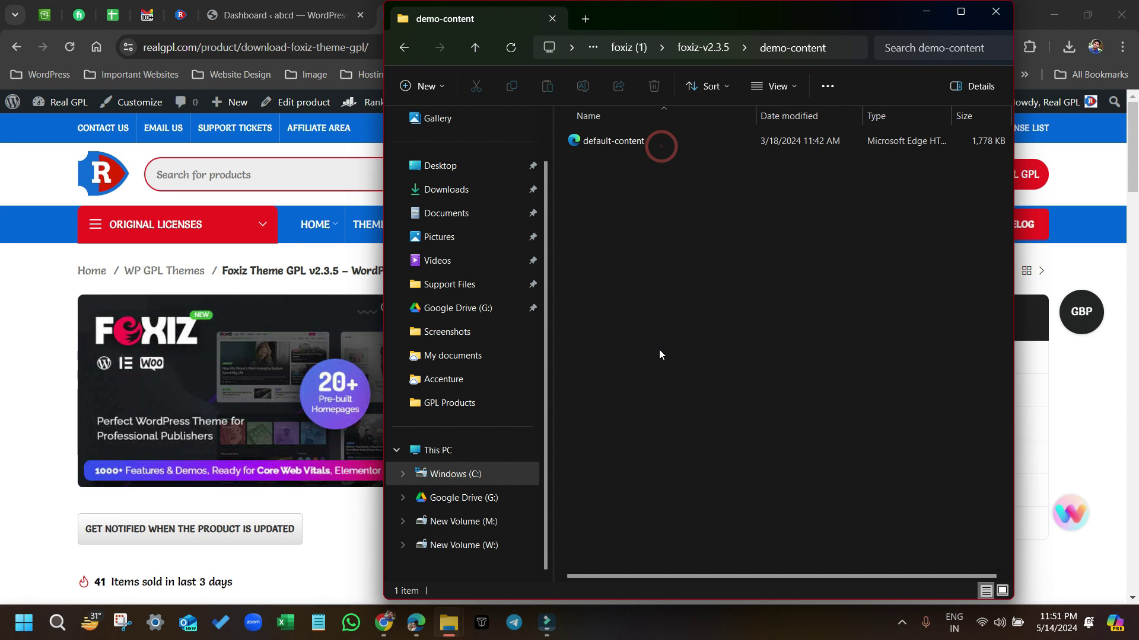
{"action": "left_click", "coordinate": [926, 11]}
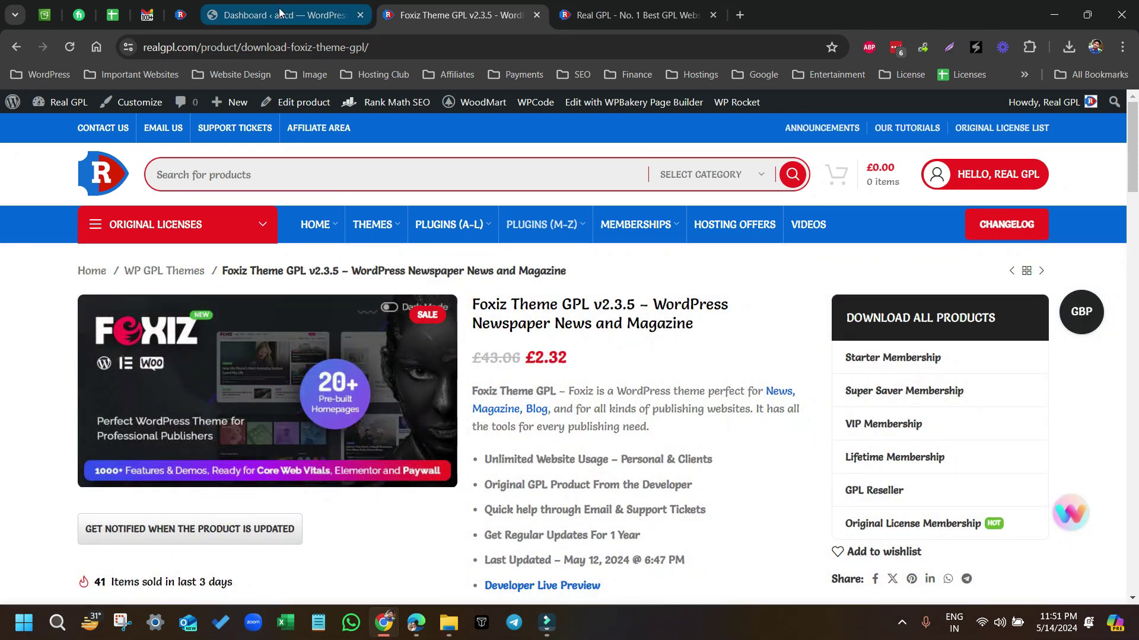
Step: Go to Appearance > Themes in the WordPress admin
{"action": "left_click", "coordinate": [281, 13]}
{"action": "mouse_move", "coordinate": [71, 333]}
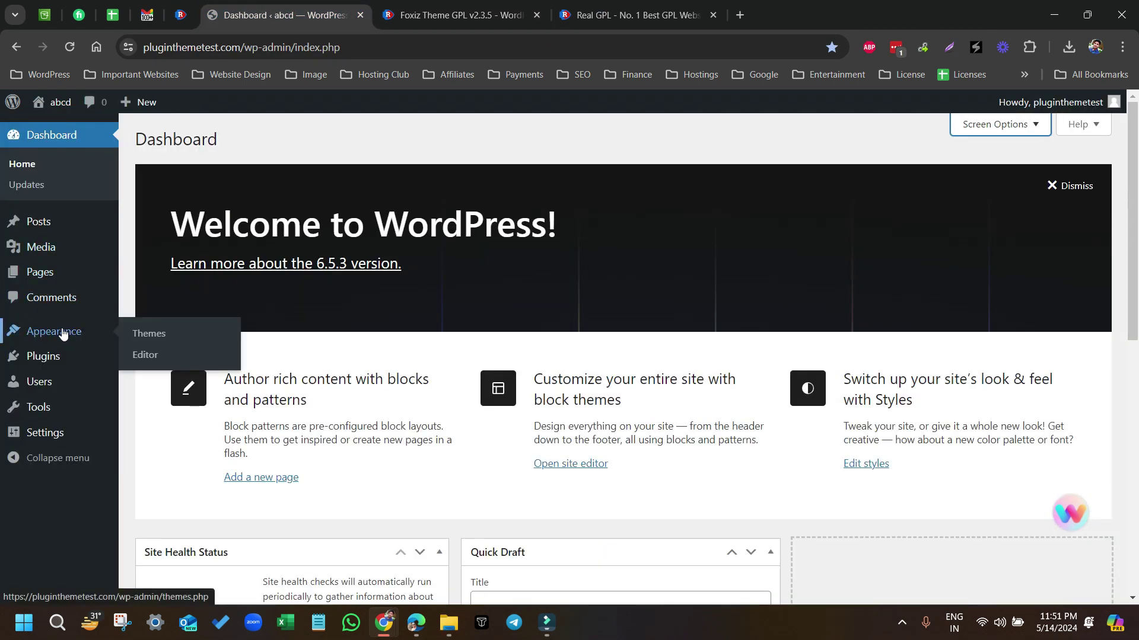
{"action": "left_click", "coordinate": [155, 334]}
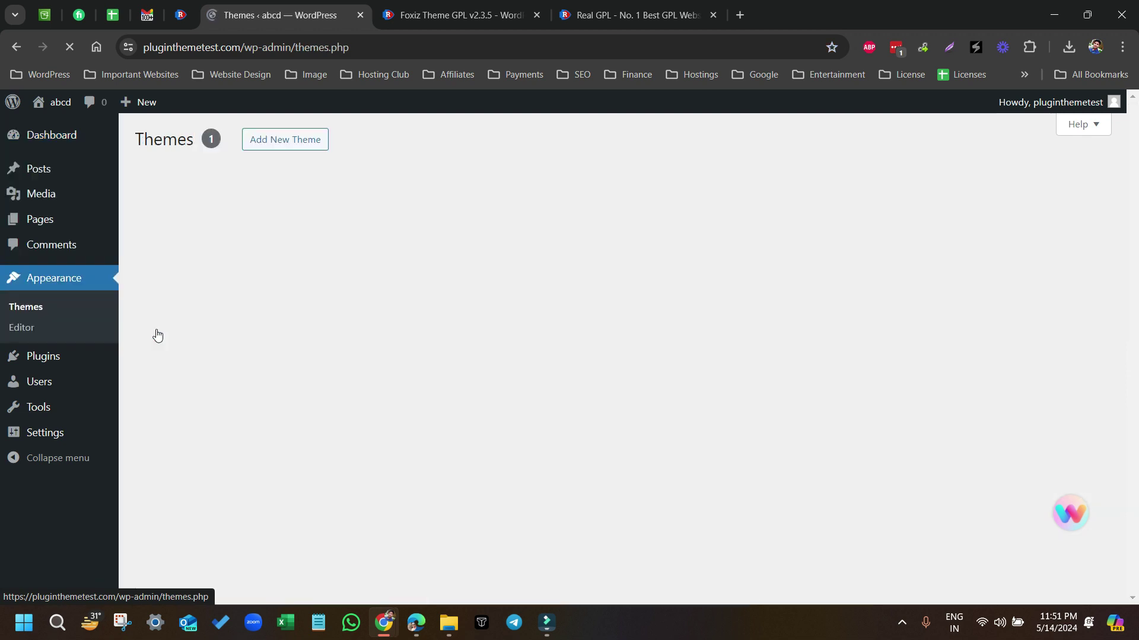
{"action": "scroll", "coordinate": [418, 271], "scroll_direction": "up", "scroll_amount": 1}
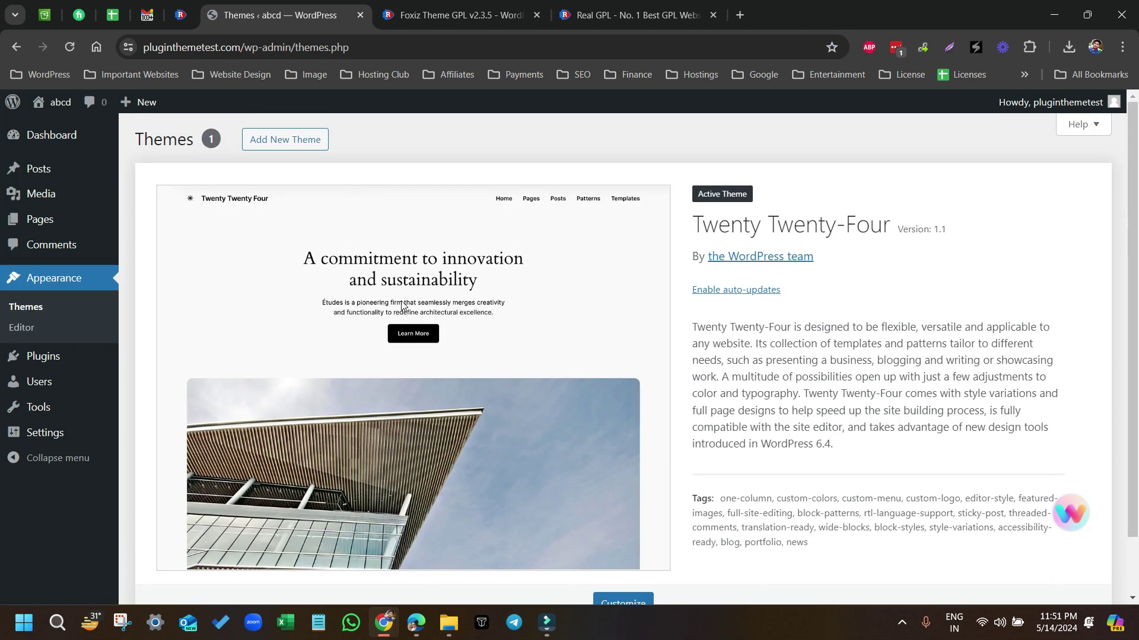
Step: Upload and install foxiz.zip as a new theme, then return to the Themes list
{"action": "left_click", "coordinate": [294, 148]}
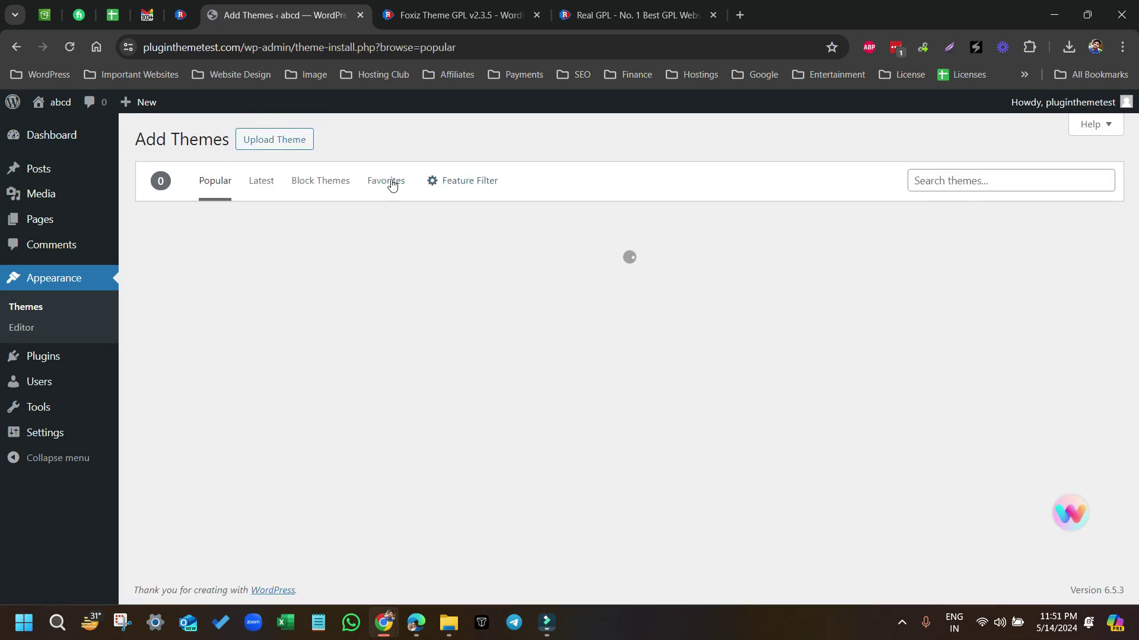
{"action": "left_click", "coordinate": [275, 139]}
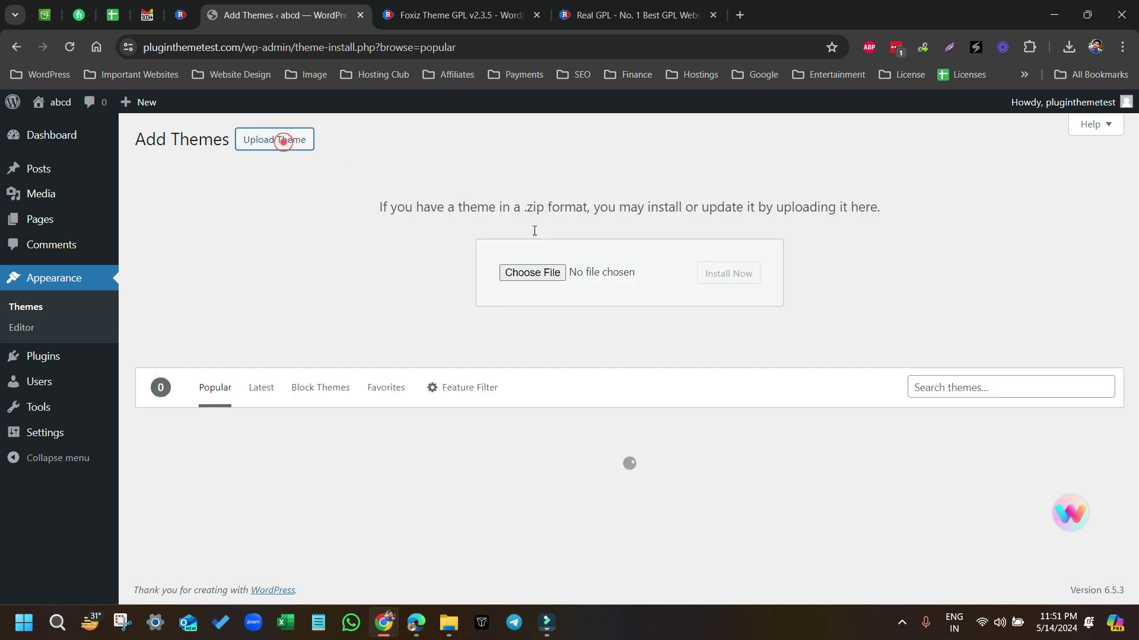
{"action": "left_click", "coordinate": [519, 272]}
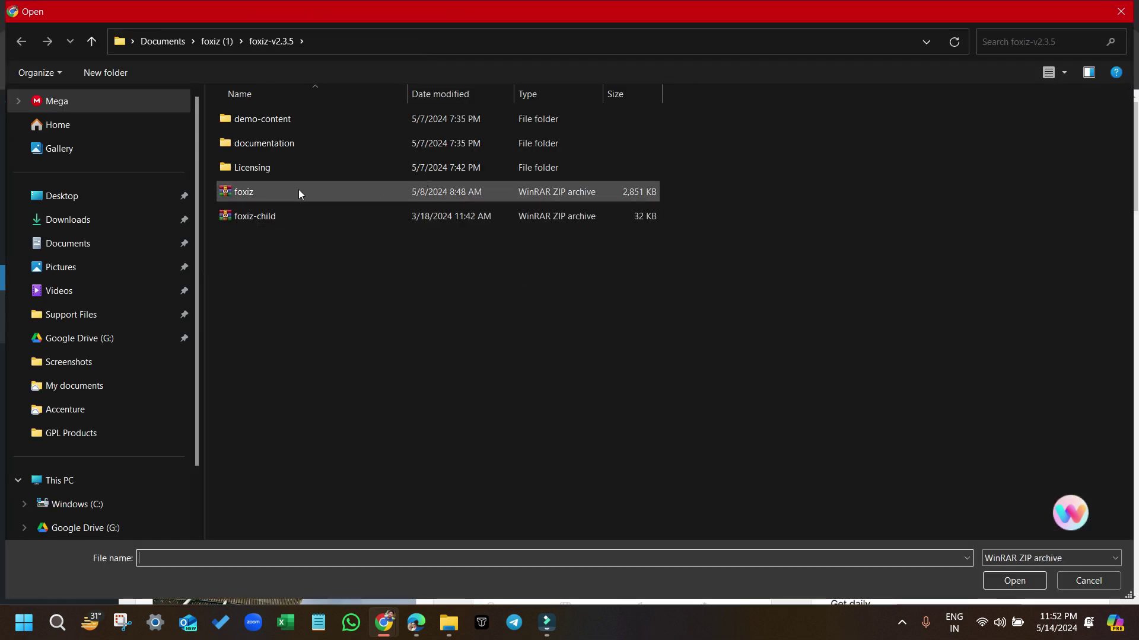
{"action": "left_click", "coordinate": [302, 192]}
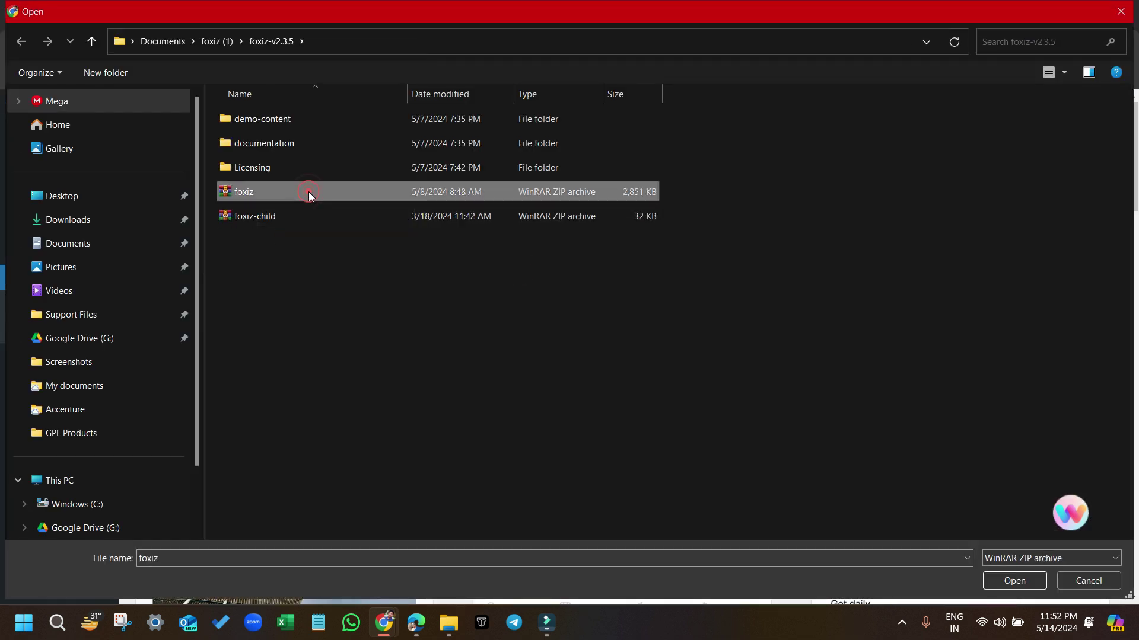
{"action": "left_click", "coordinate": [1014, 581]}
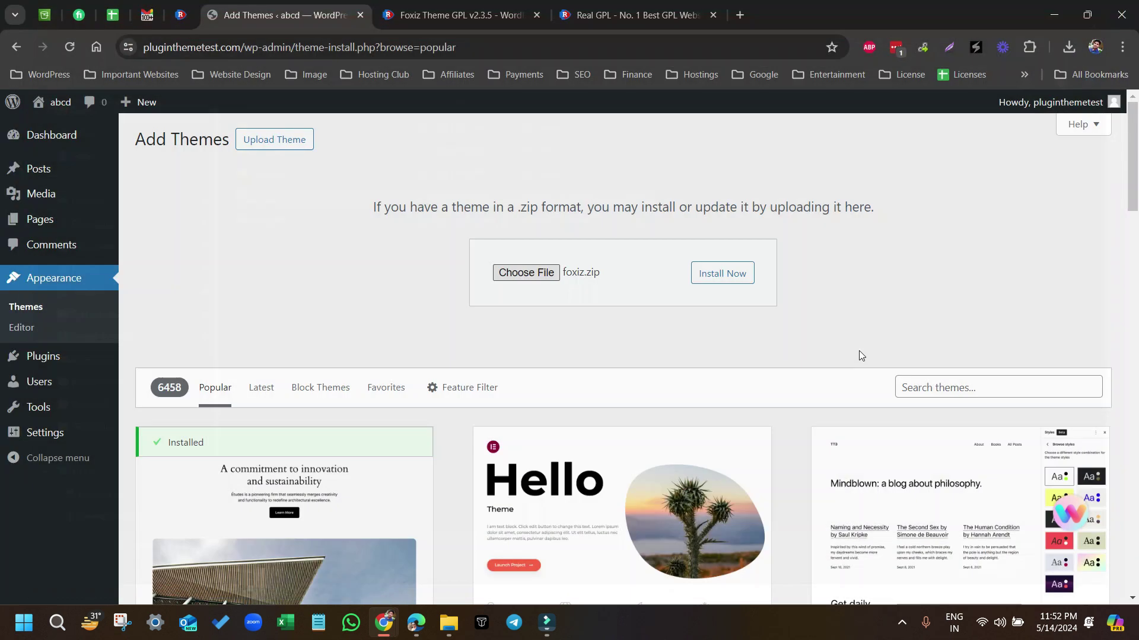
{"action": "left_click", "coordinate": [711, 274]}
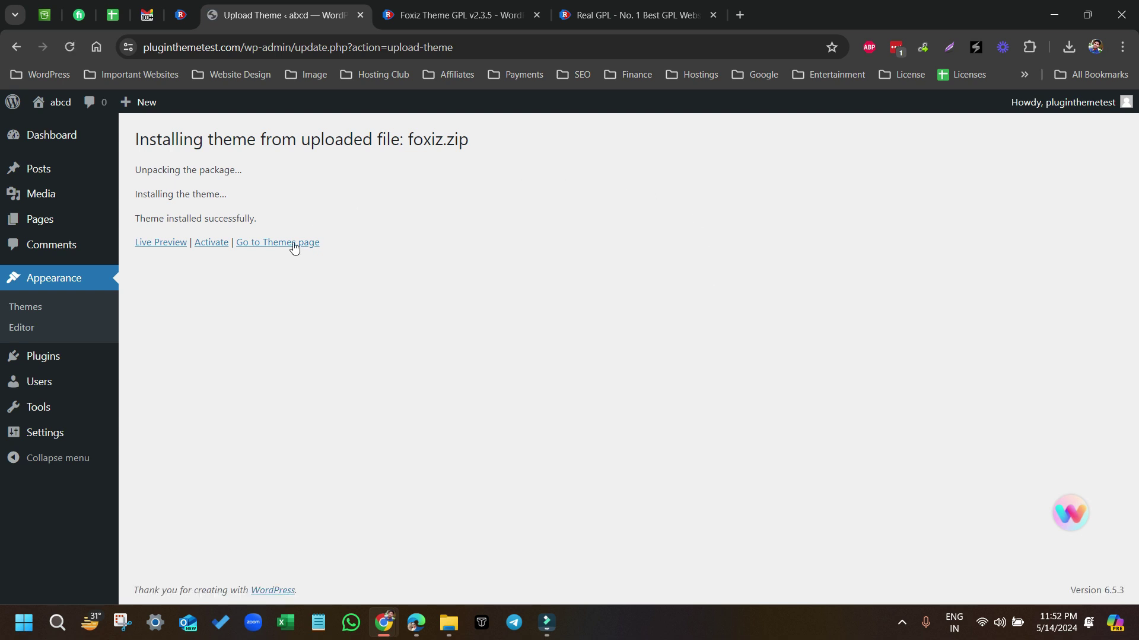
{"action": "left_click", "coordinate": [25, 308]}
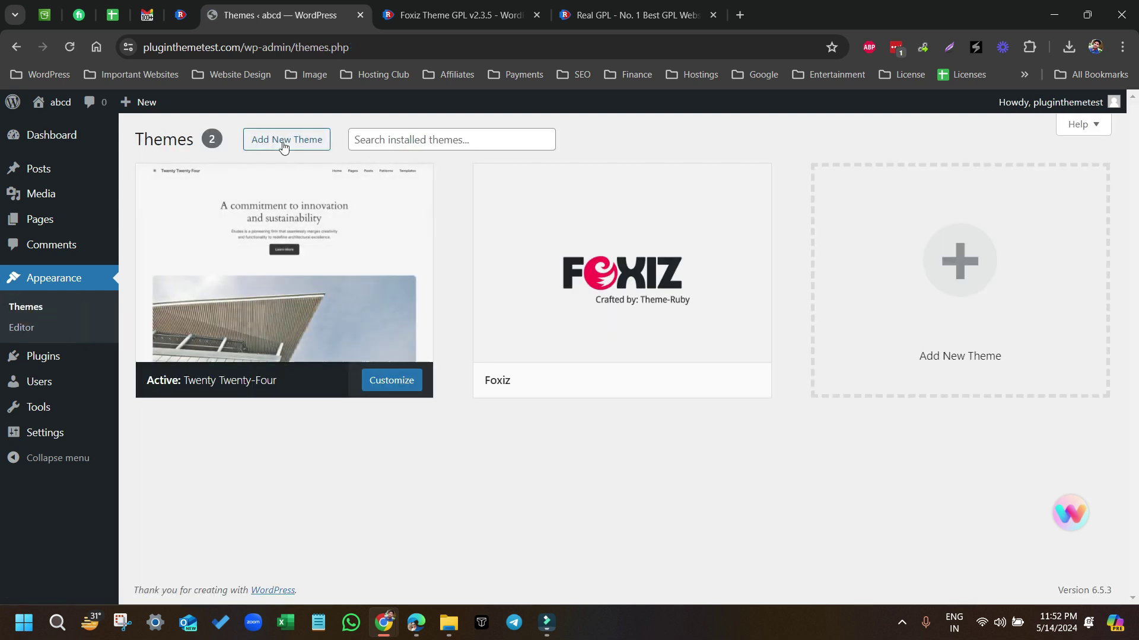
Step: Upload and install foxiz-child.zip, then activate the Foxiz child theme
{"action": "left_click", "coordinate": [282, 142]}
{"action": "left_click", "coordinate": [270, 141]}
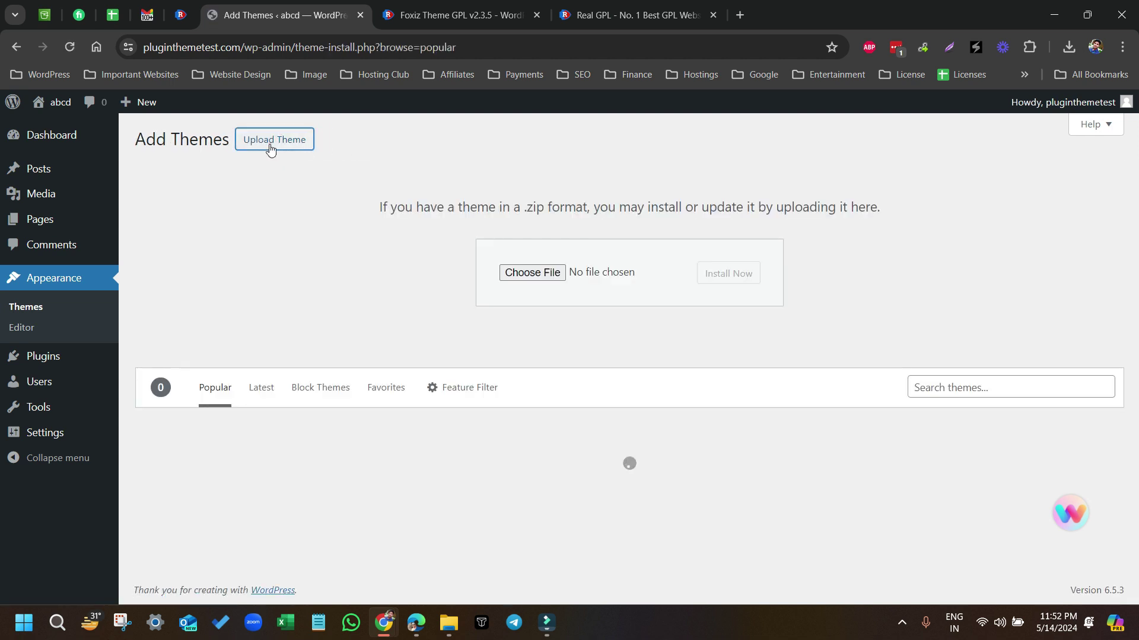
{"action": "left_click", "coordinate": [533, 276]}
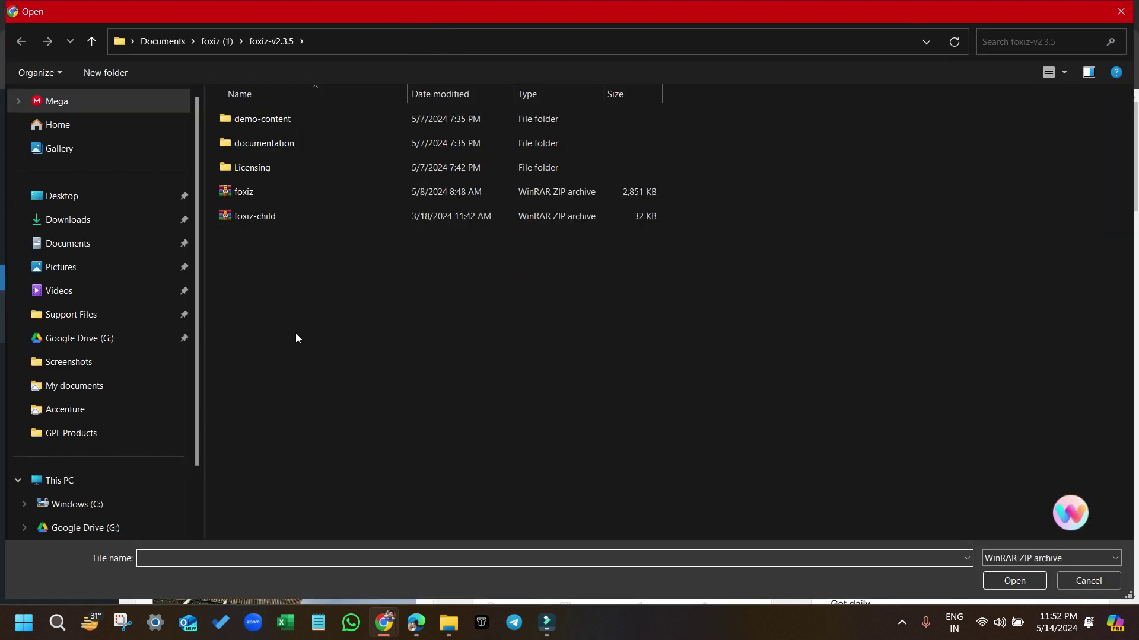
{"action": "left_click", "coordinate": [286, 219]}
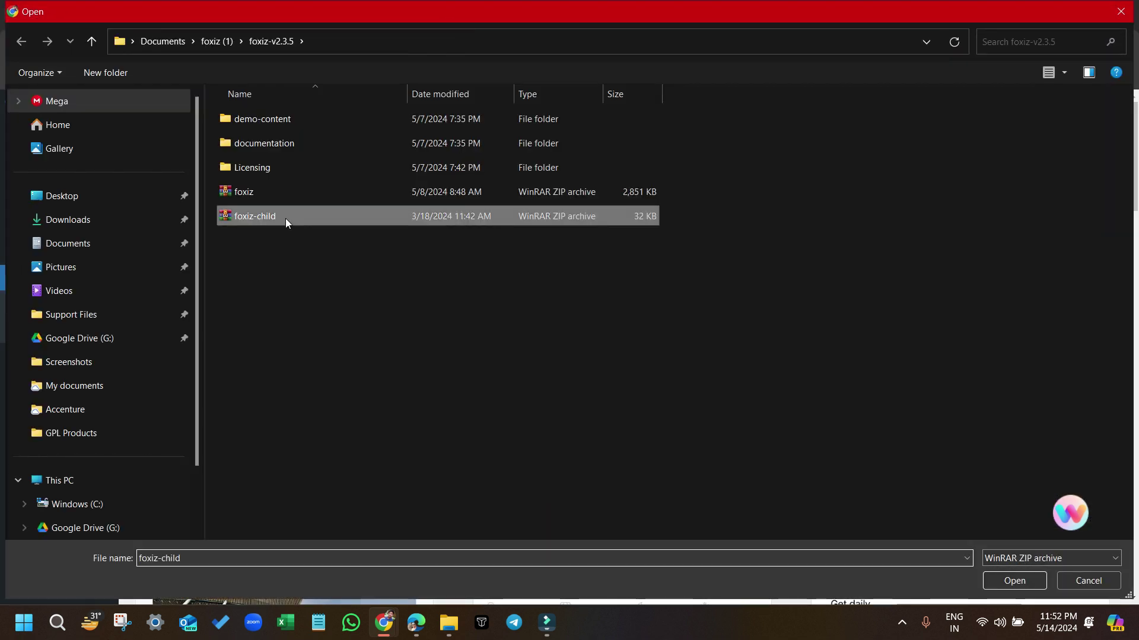
{"action": "left_click", "coordinate": [1012, 583]}
{"action": "left_click", "coordinate": [740, 274]}
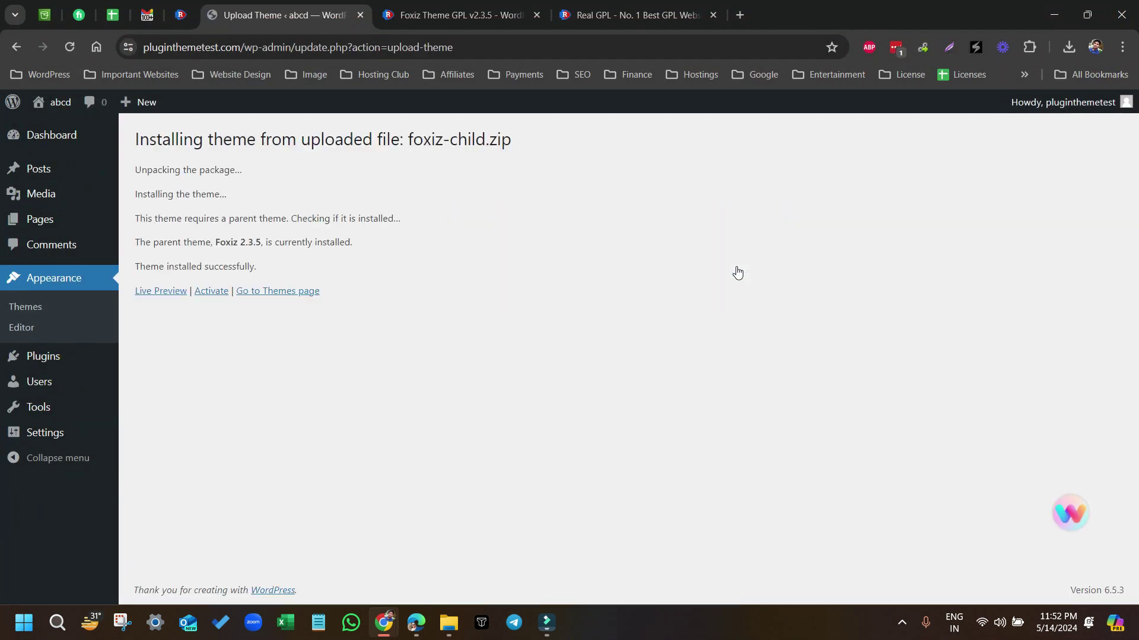
{"action": "left_click", "coordinate": [216, 293]}
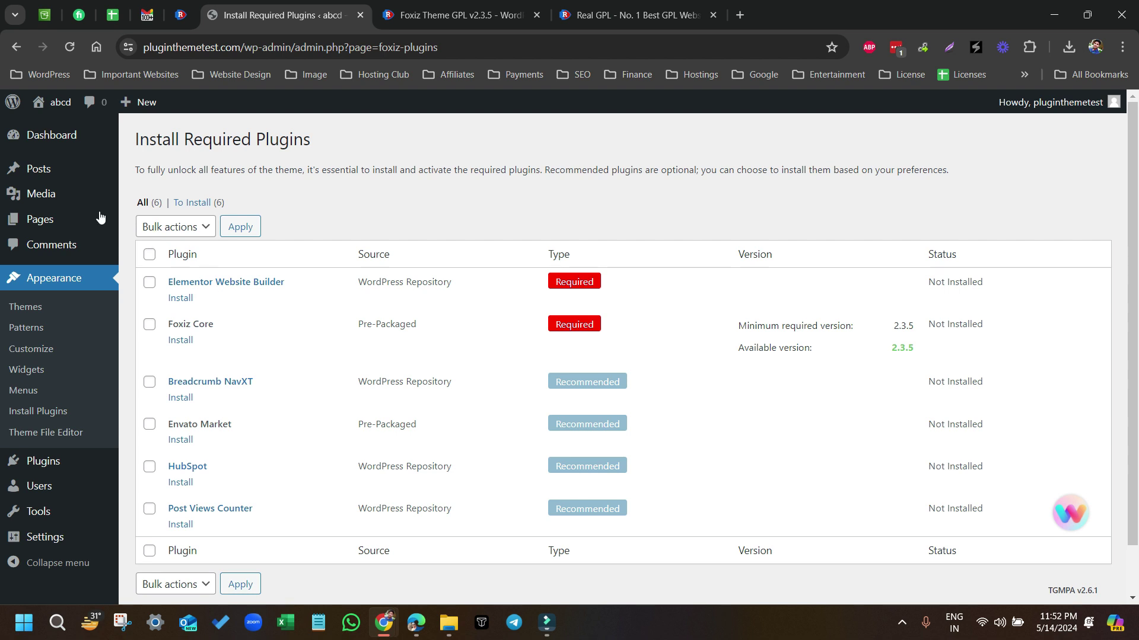
Step: Bulk-install all six plugins listed on the Install Required Plugins page
{"action": "left_click", "coordinate": [38, 419]}
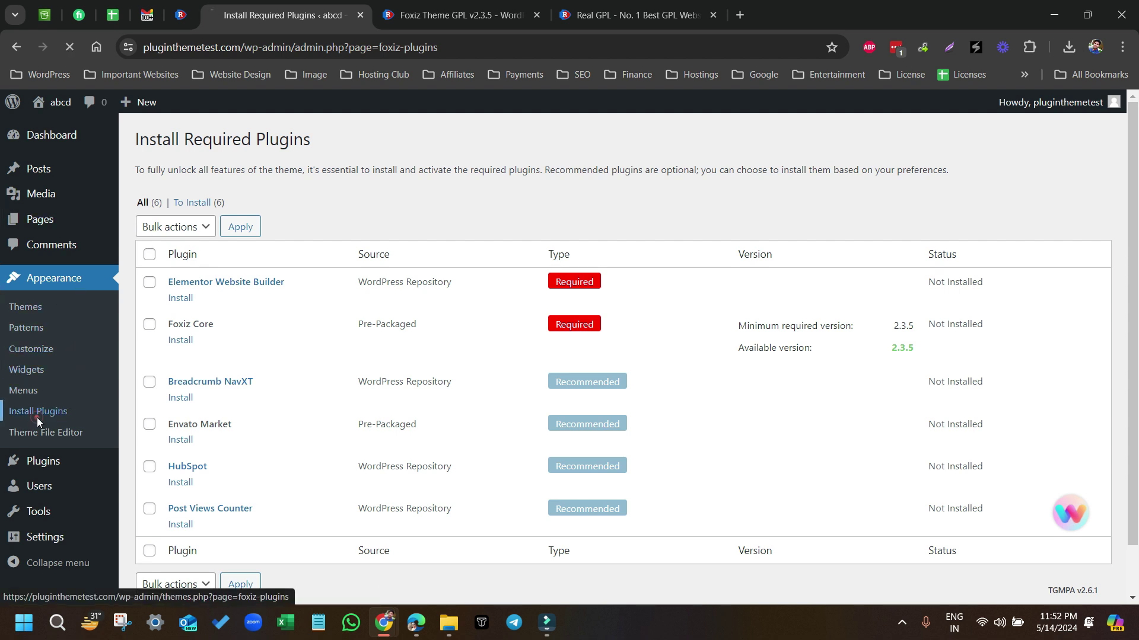
{"action": "left_click", "coordinate": [150, 254]}
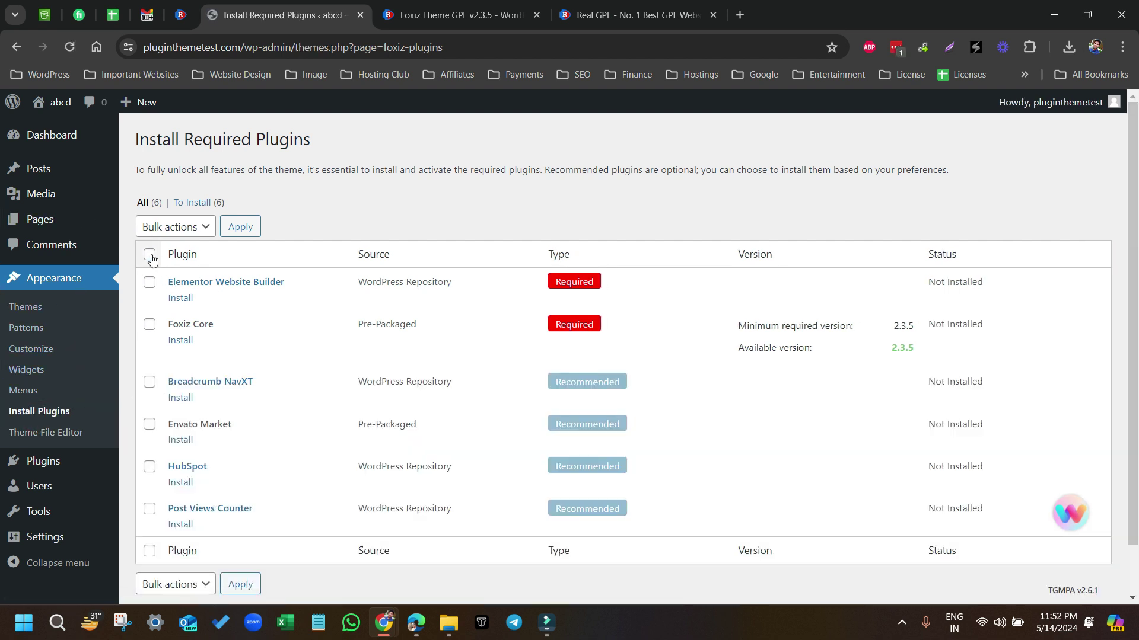
{"action": "left_click", "coordinate": [165, 232]}
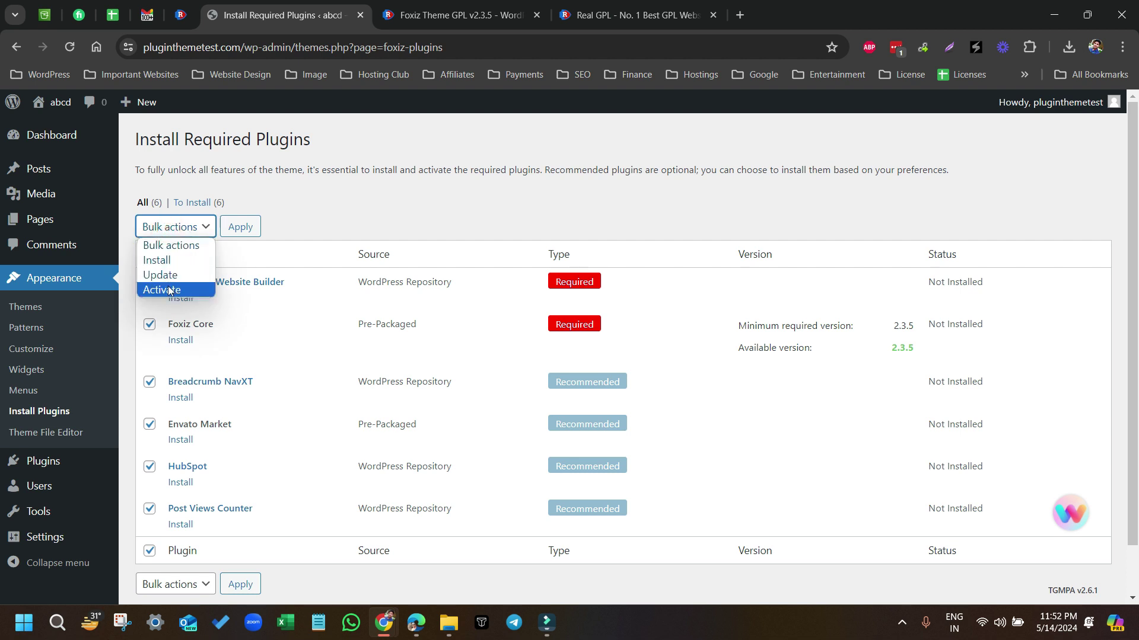
{"action": "left_click", "coordinate": [156, 259]}
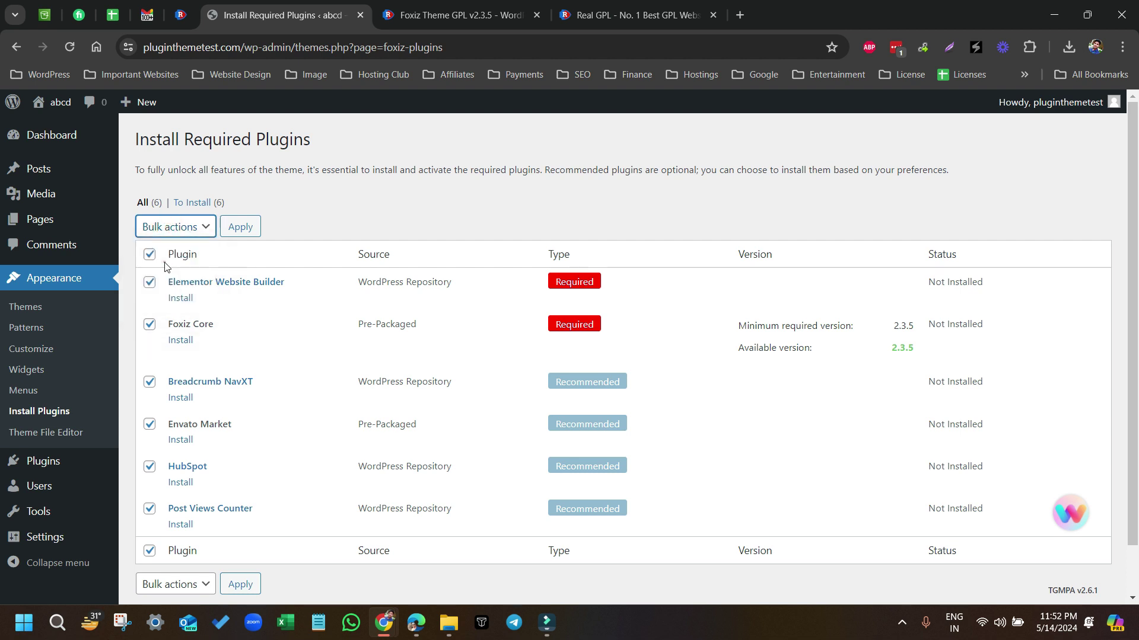
{"action": "left_click", "coordinate": [238, 226]}
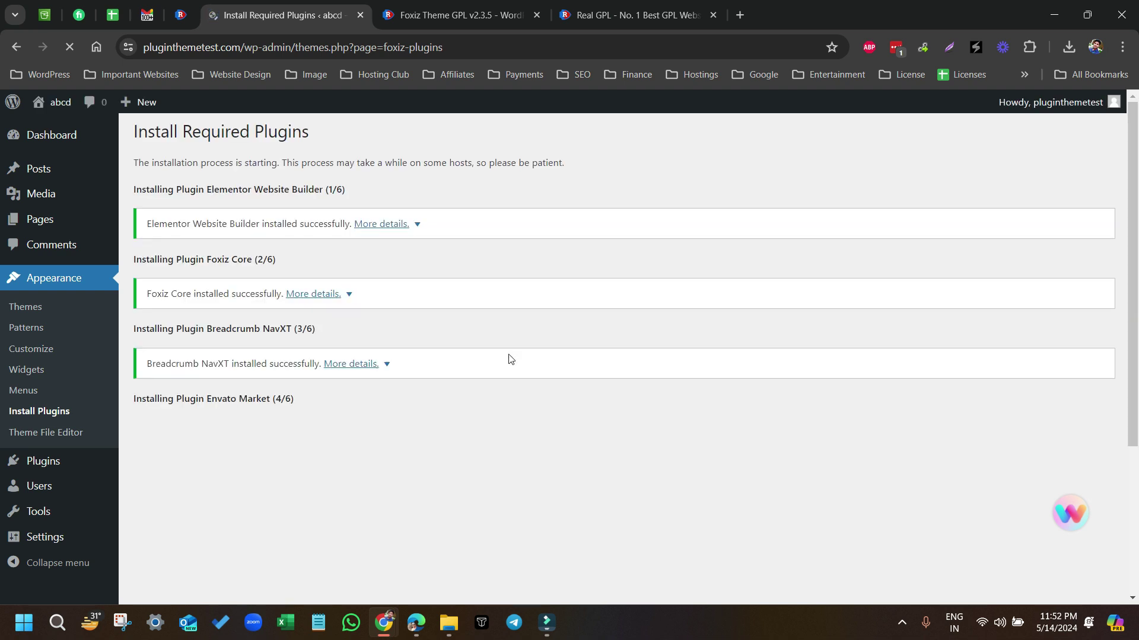
{"action": "scroll", "coordinate": [509, 358], "scroll_direction": "down", "scroll_amount": 3}
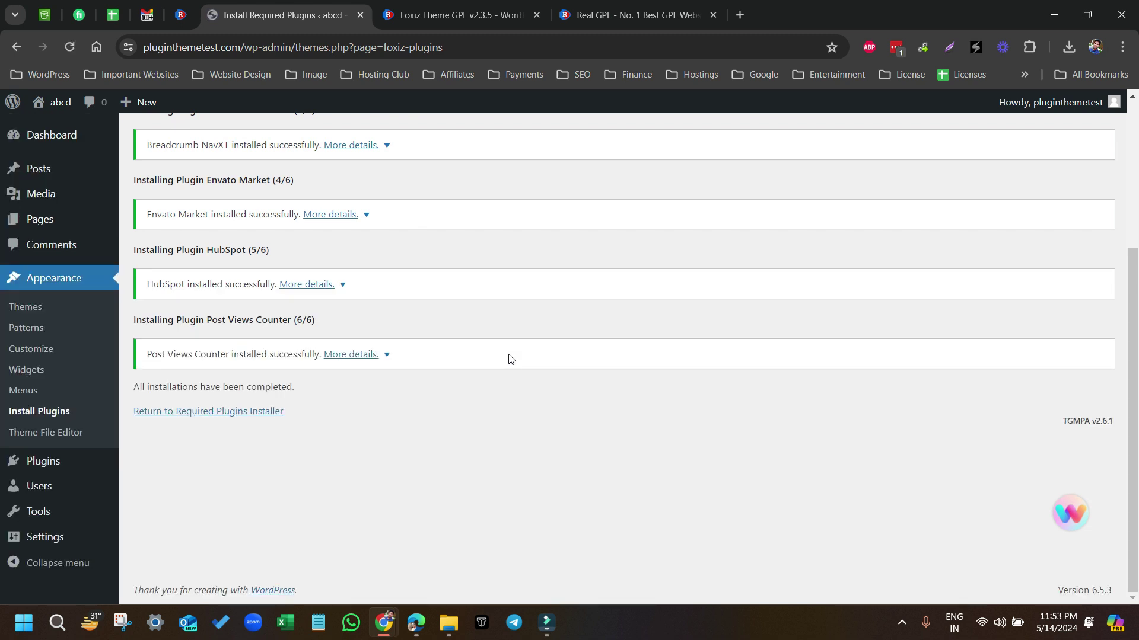
{"action": "scroll", "coordinate": [562, 348], "scroll_direction": "up", "scroll_amount": 3}
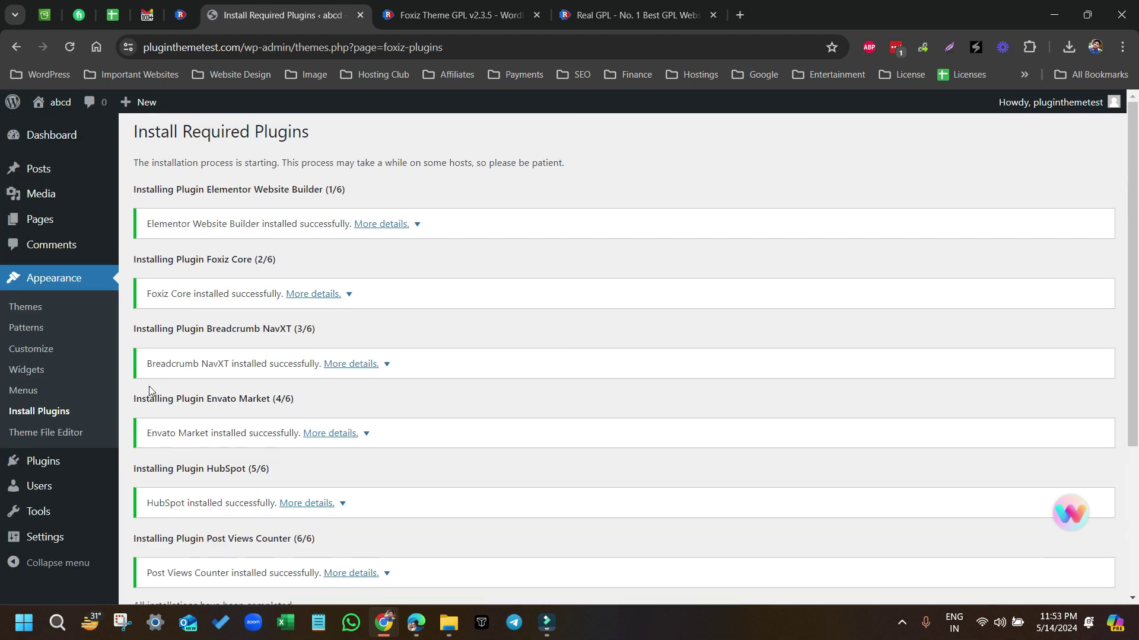
Step: Bulk-activate all six required plugins and reload the page
{"action": "left_click", "coordinate": [23, 412]}
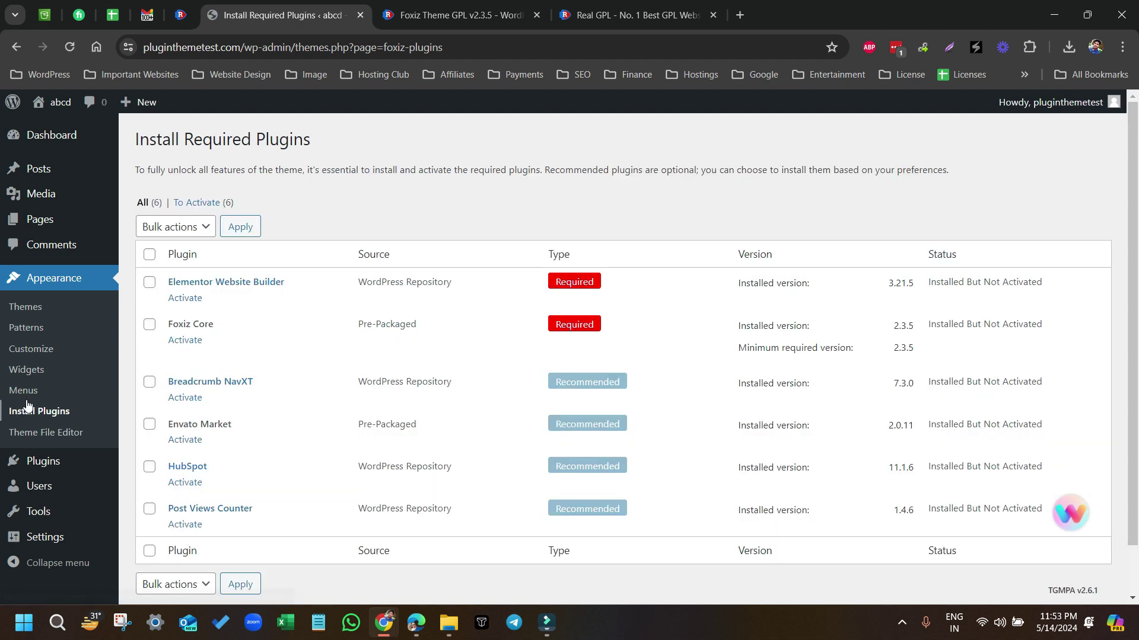
{"action": "left_click", "coordinate": [149, 254]}
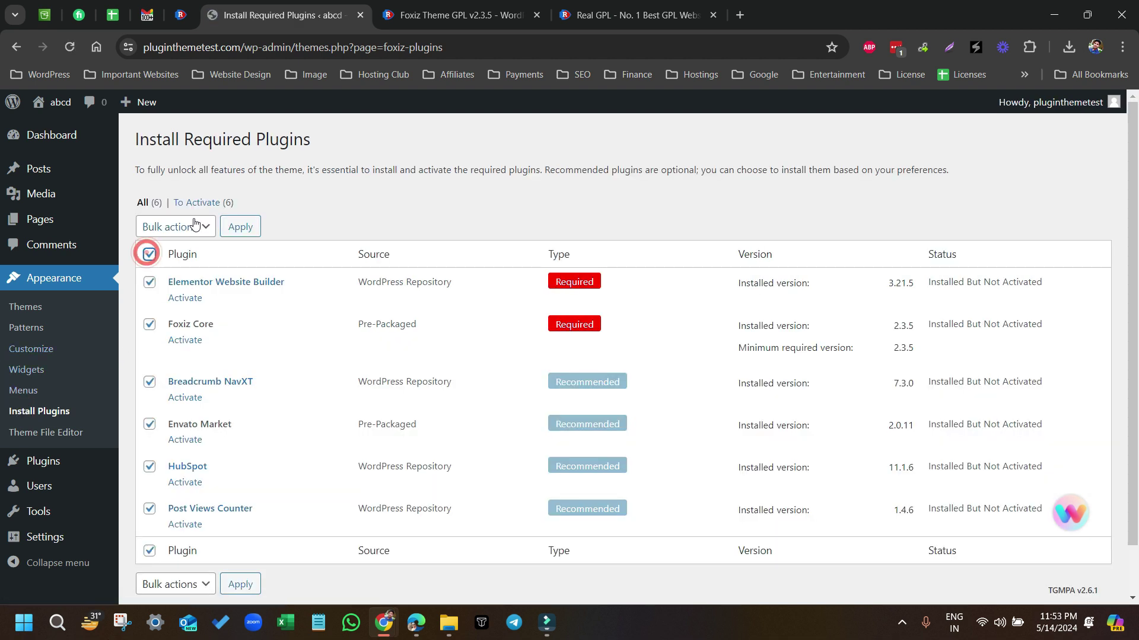
{"action": "left_click", "coordinate": [184, 227]}
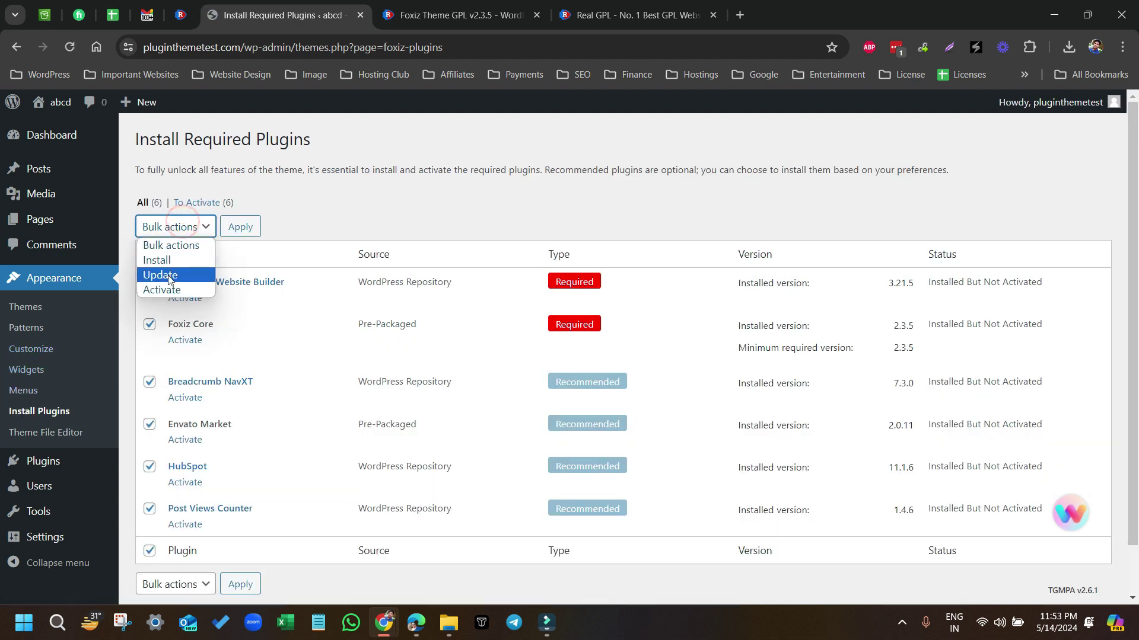
{"action": "left_click", "coordinate": [166, 290]}
{"action": "left_click", "coordinate": [240, 227]}
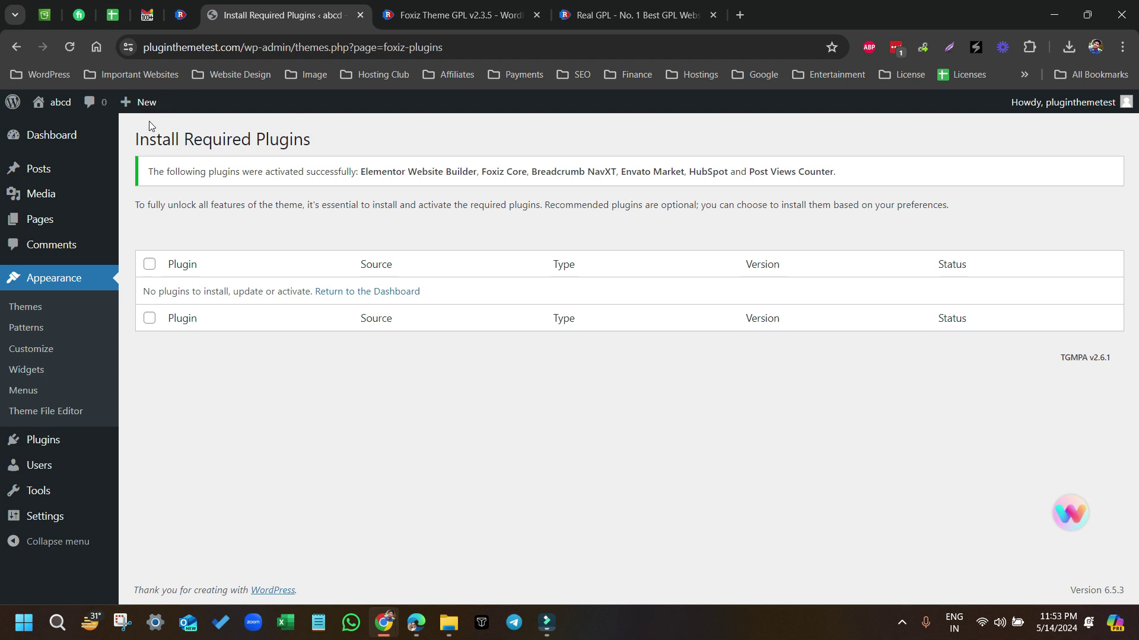
{"action": "left_click", "coordinate": [72, 56]}
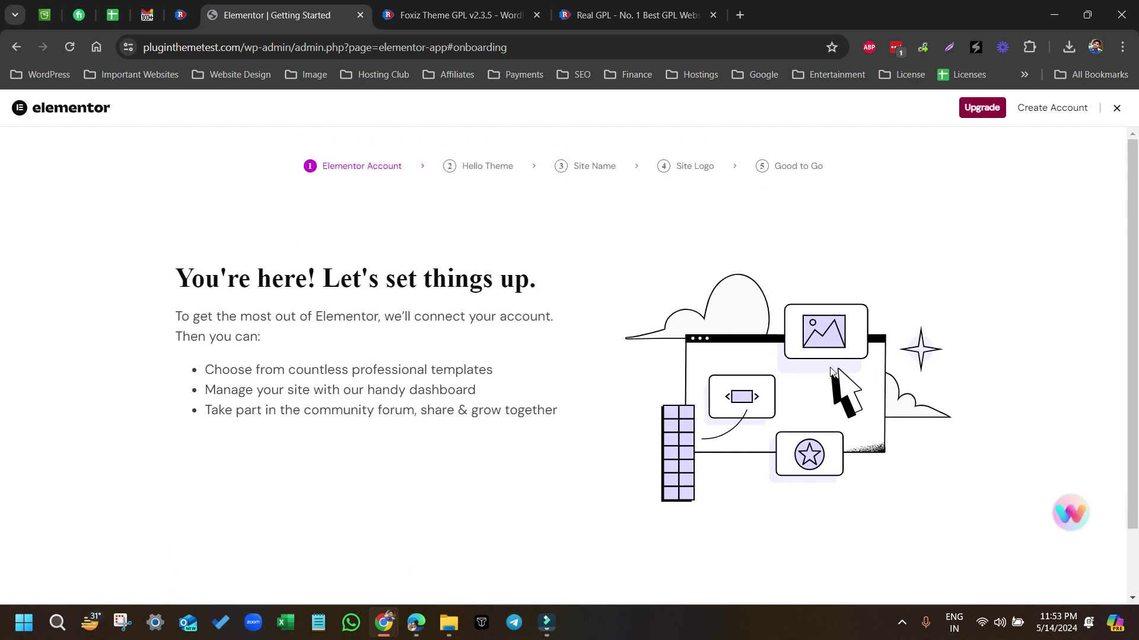
Step: Close the Elementor setup wizard and highlight the 'Foxiz child is Activated' heading
{"action": "left_click", "coordinate": [1117, 113]}
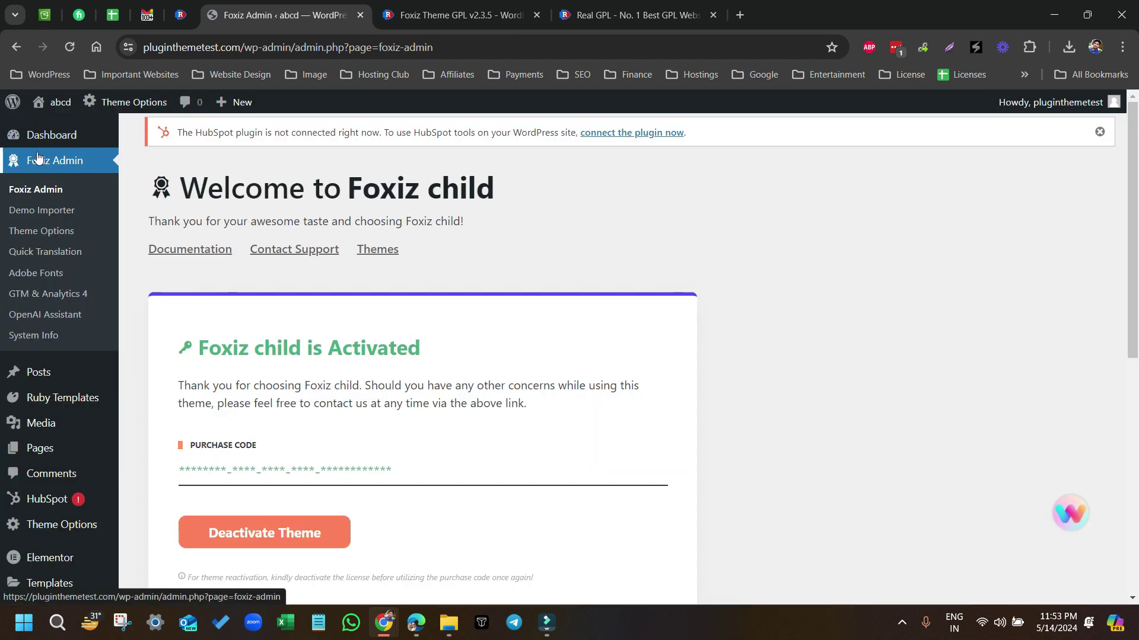
{"action": "left_click_drag", "start_coordinate": [204, 344], "coordinate": [432, 348]}
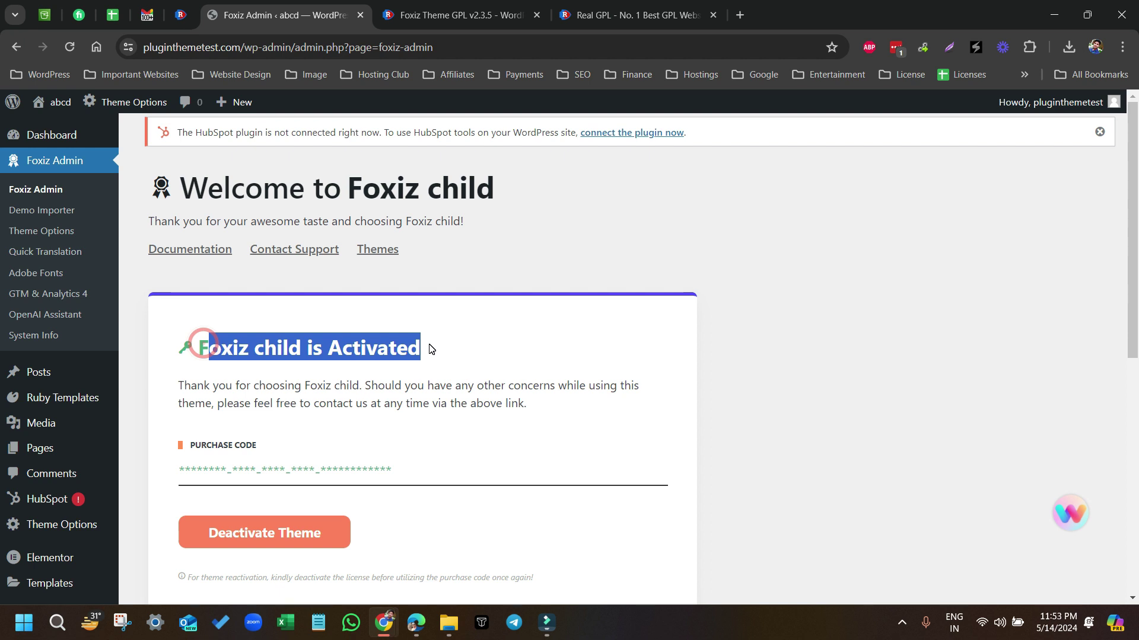
Step: Open the Foxiz Demo Importer, browse the demo cards, and highlight the Beauty demo's title
{"action": "left_click", "coordinate": [23, 212]}
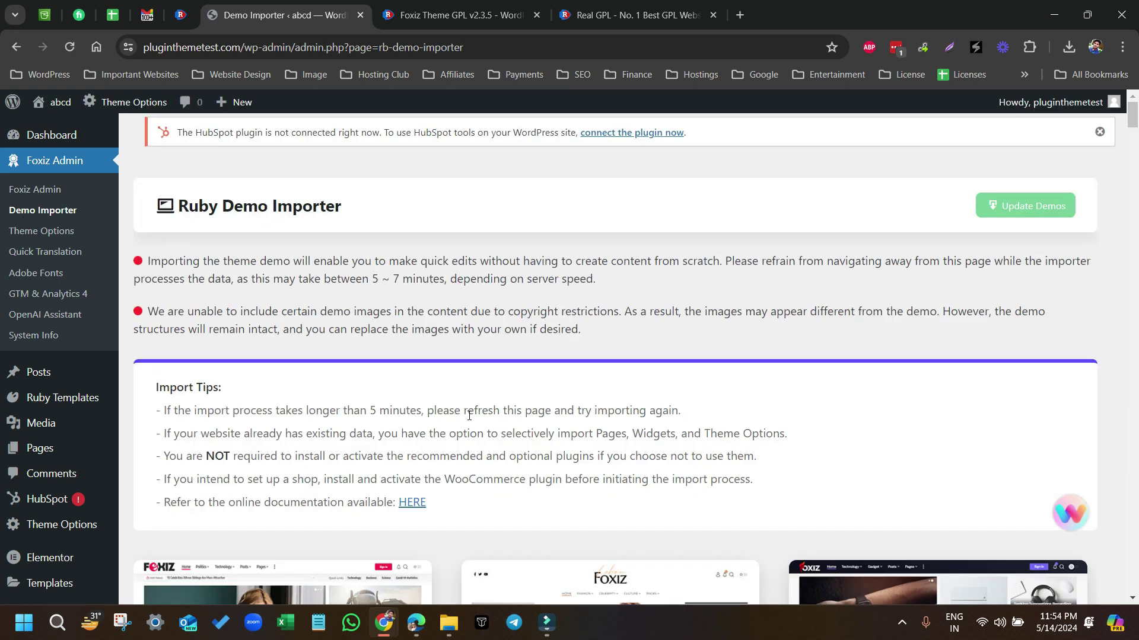
{"action": "scroll", "coordinate": [777, 369], "scroll_direction": "down", "scroll_amount": 12}
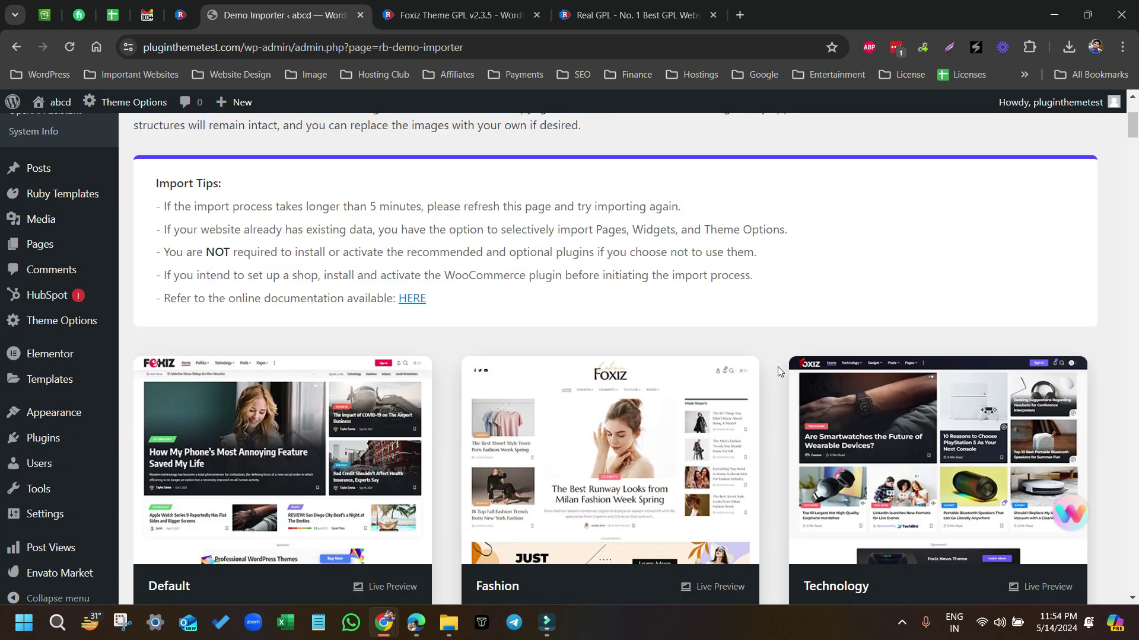
{"action": "scroll", "coordinate": [778, 371], "scroll_direction": "down", "scroll_amount": 1}
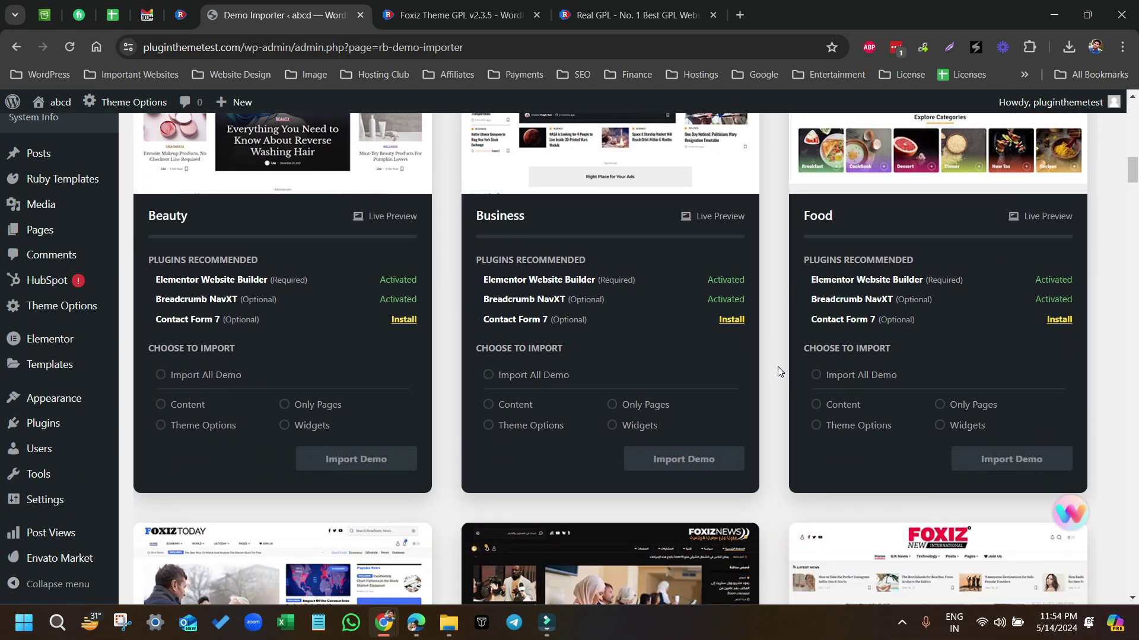
{"action": "scroll", "coordinate": [777, 371], "scroll_direction": "down", "scroll_amount": 5}
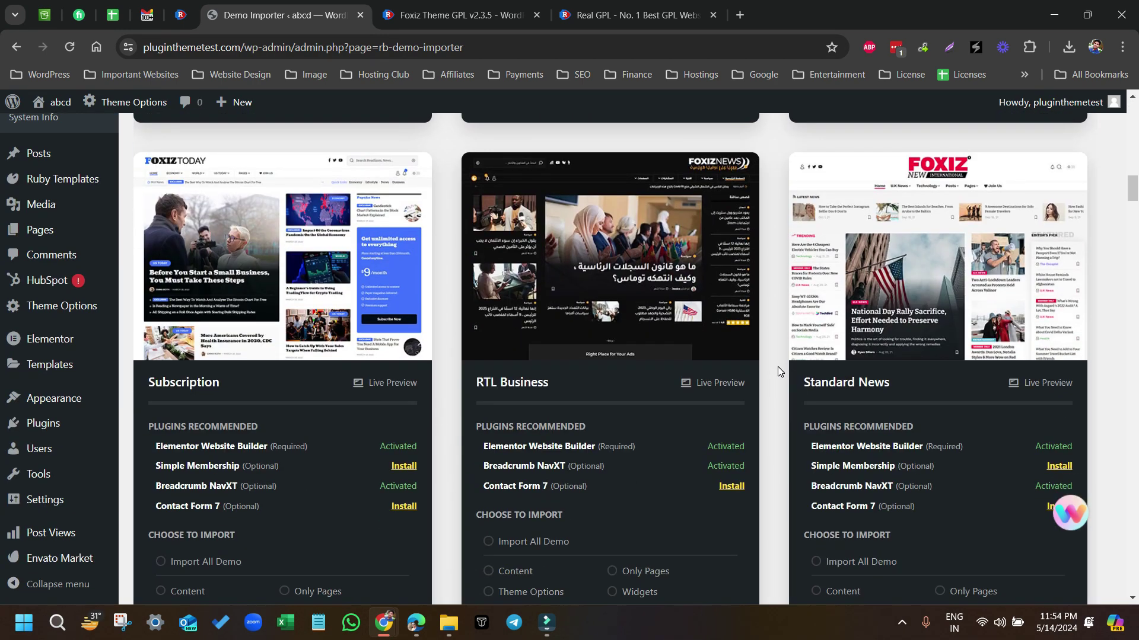
{"action": "scroll", "coordinate": [777, 366], "scroll_direction": "down", "scroll_amount": 7}
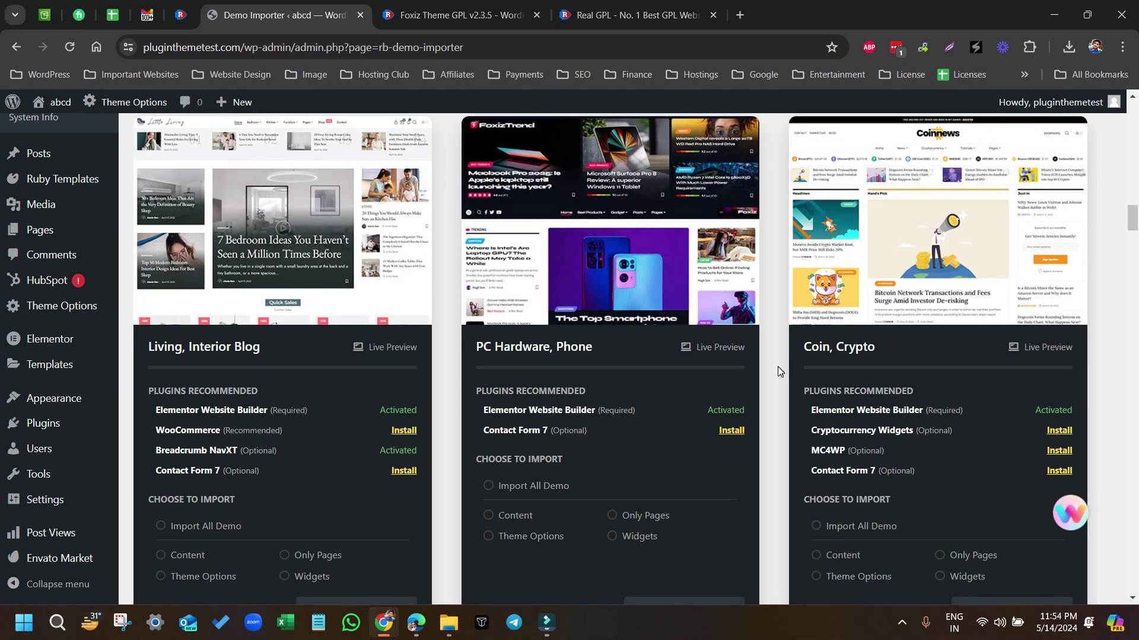
{"action": "scroll", "coordinate": [736, 377], "scroll_direction": "down", "scroll_amount": 7}
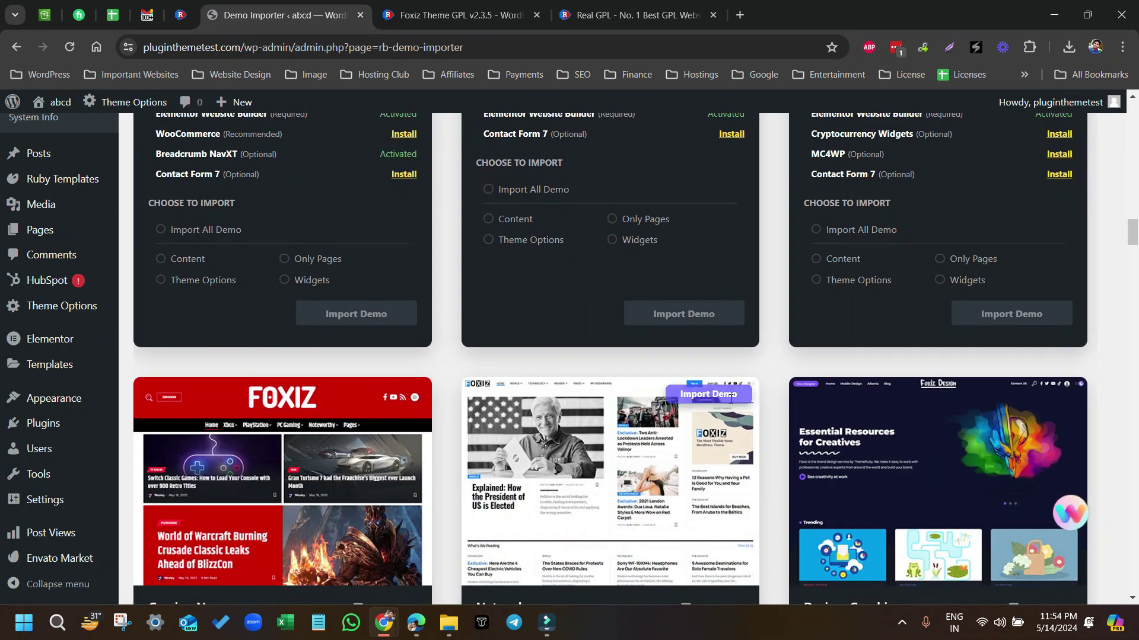
{"action": "scroll", "coordinate": [731, 399], "scroll_direction": "down", "scroll_amount": 1}
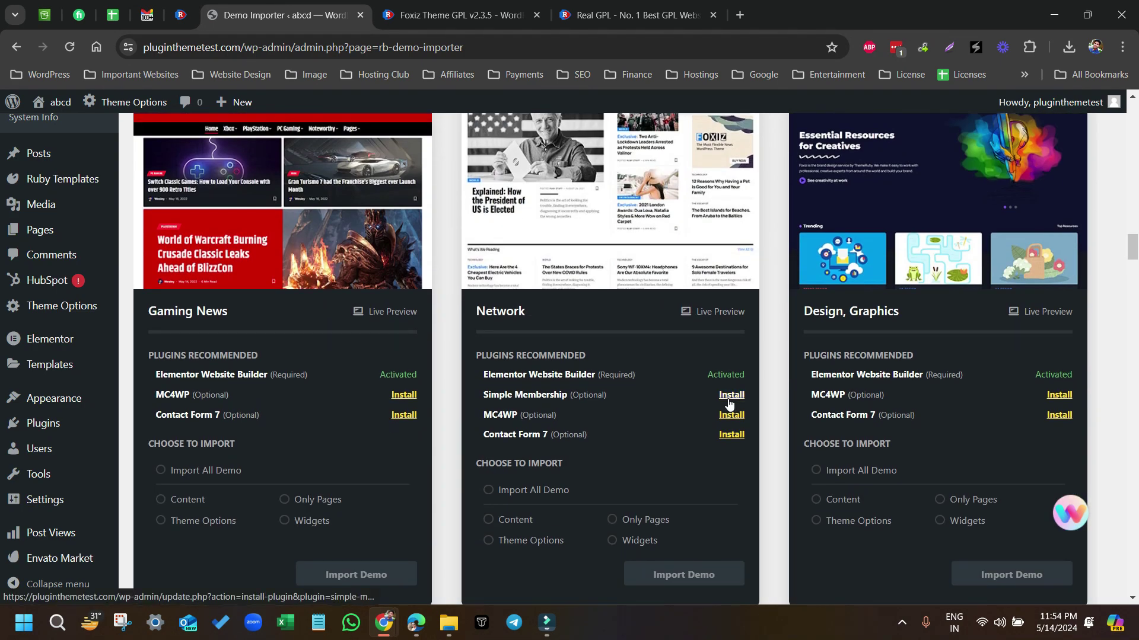
{"action": "scroll", "coordinate": [586, 402], "scroll_direction": "down", "scroll_amount": 8}
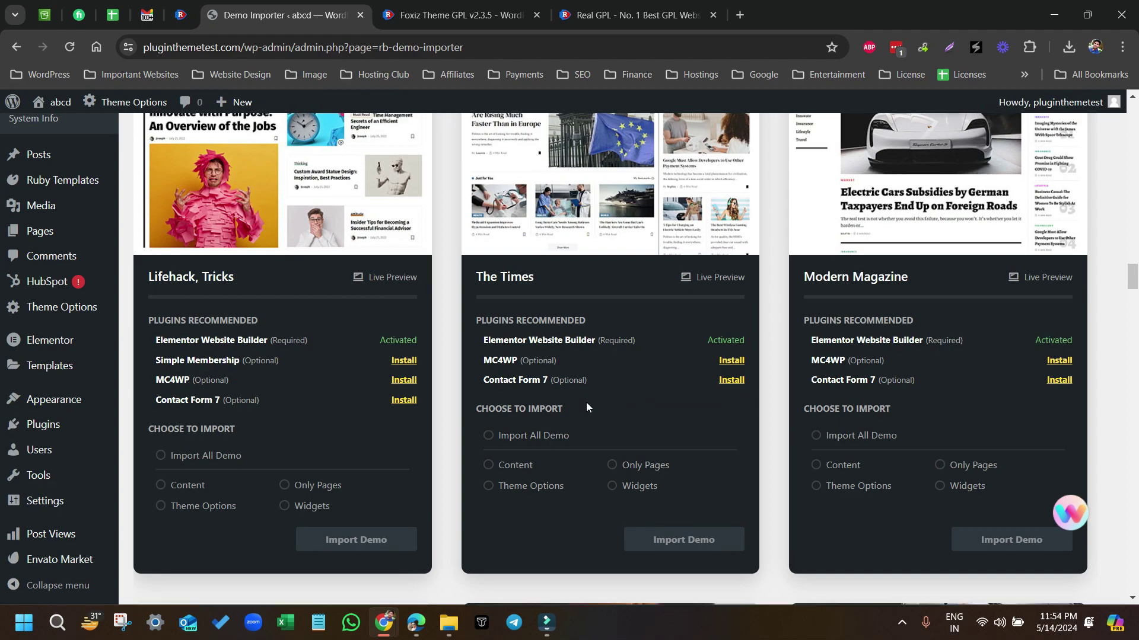
{"action": "scroll", "coordinate": [586, 402], "scroll_direction": "up", "scroll_amount": 5}
{"action": "scroll", "coordinate": [586, 402], "scroll_direction": "up", "scroll_amount": 5}
{"action": "scroll", "coordinate": [586, 402], "scroll_direction": "up", "scroll_amount": 12}
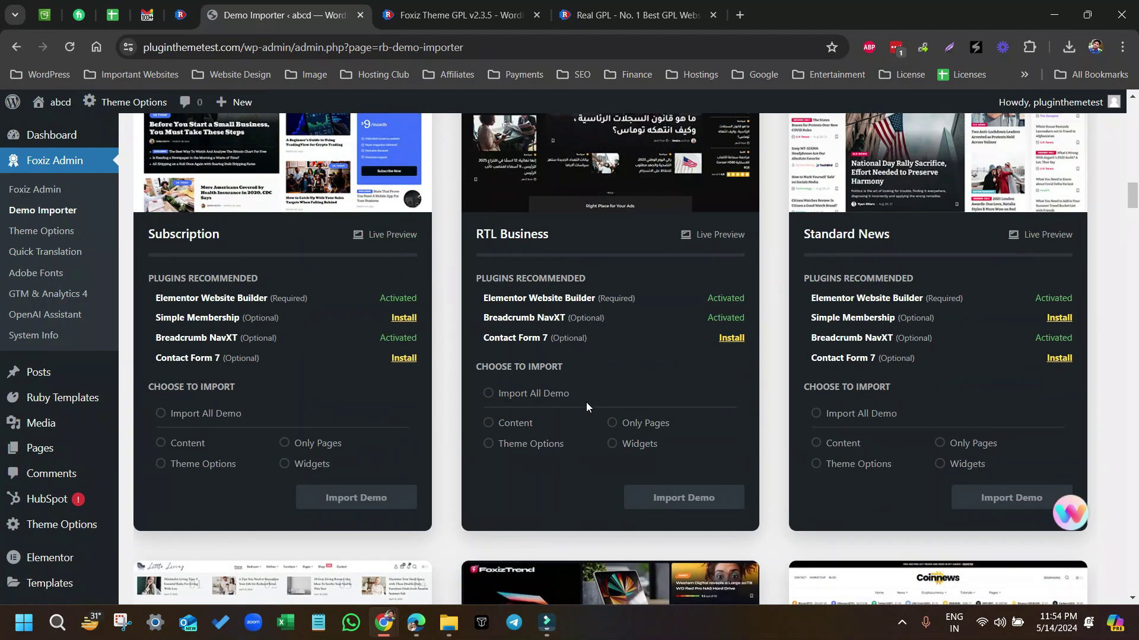
{"action": "scroll", "coordinate": [586, 405], "scroll_direction": "up", "scroll_amount": 7}
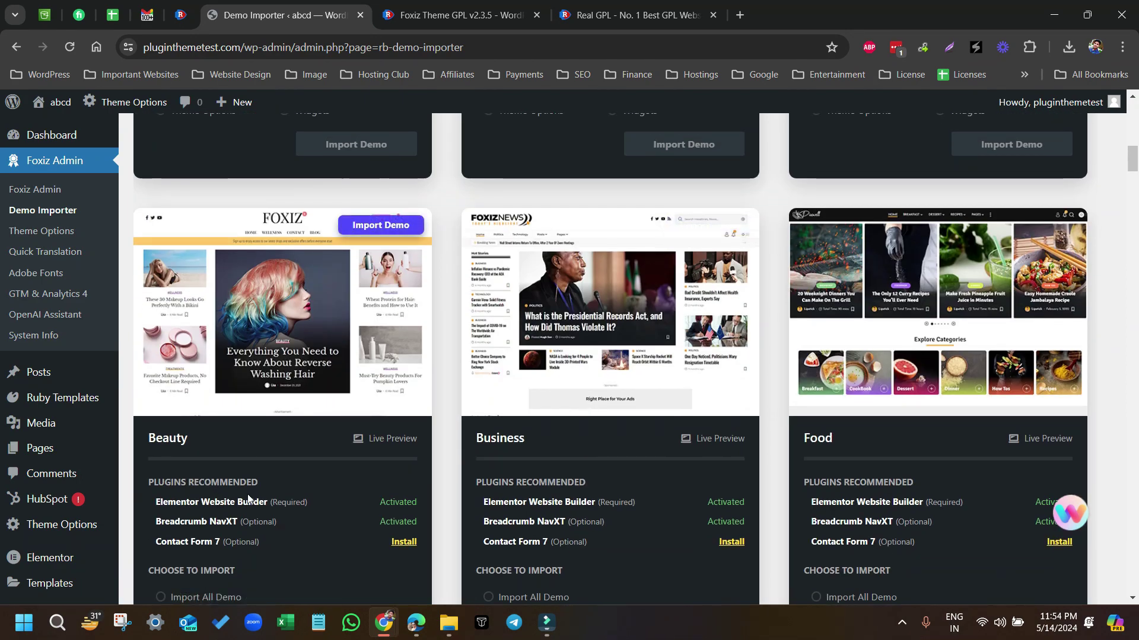
{"action": "scroll", "coordinate": [308, 377], "scroll_direction": "down", "scroll_amount": 4}
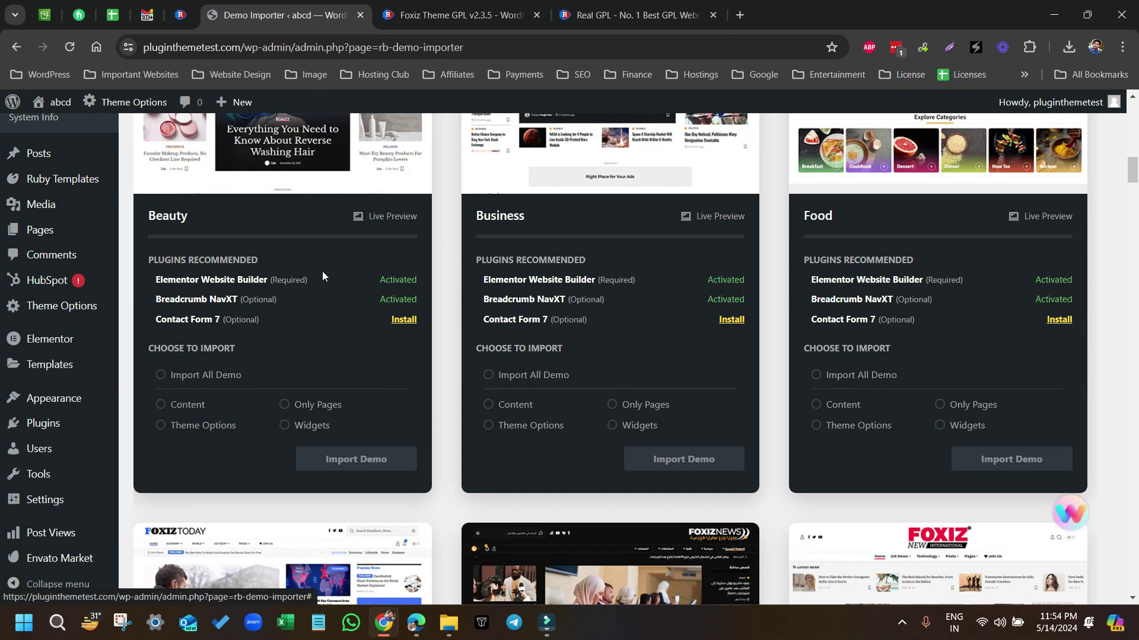
{"action": "scroll", "coordinate": [322, 272], "scroll_direction": "up", "scroll_amount": 3}
{"action": "left_click_drag", "start_coordinate": [148, 368], "coordinate": [206, 368]}
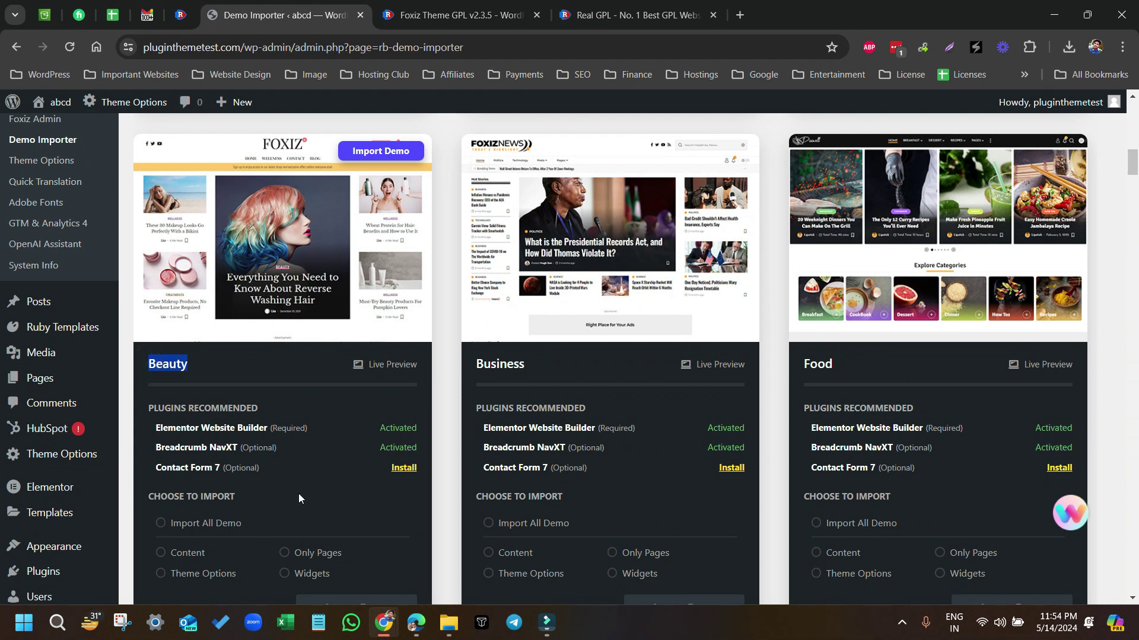
Step: Install and activate Contact Form 7 from the Beauty demo card
{"action": "left_click", "coordinate": [403, 469]}
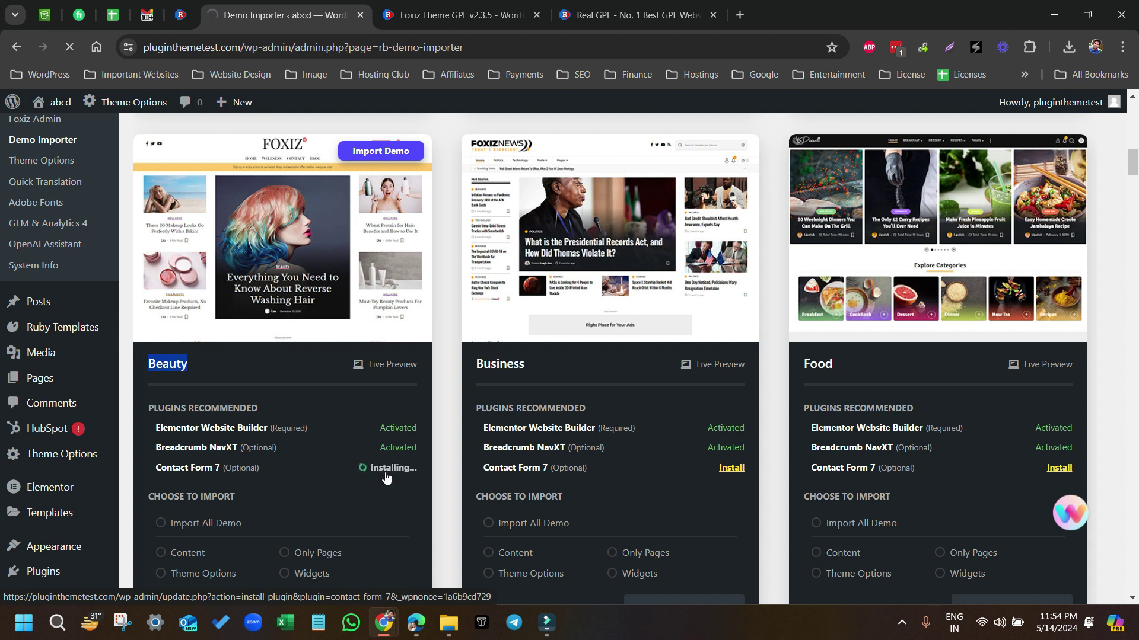
{"action": "left_click", "coordinate": [389, 470]}
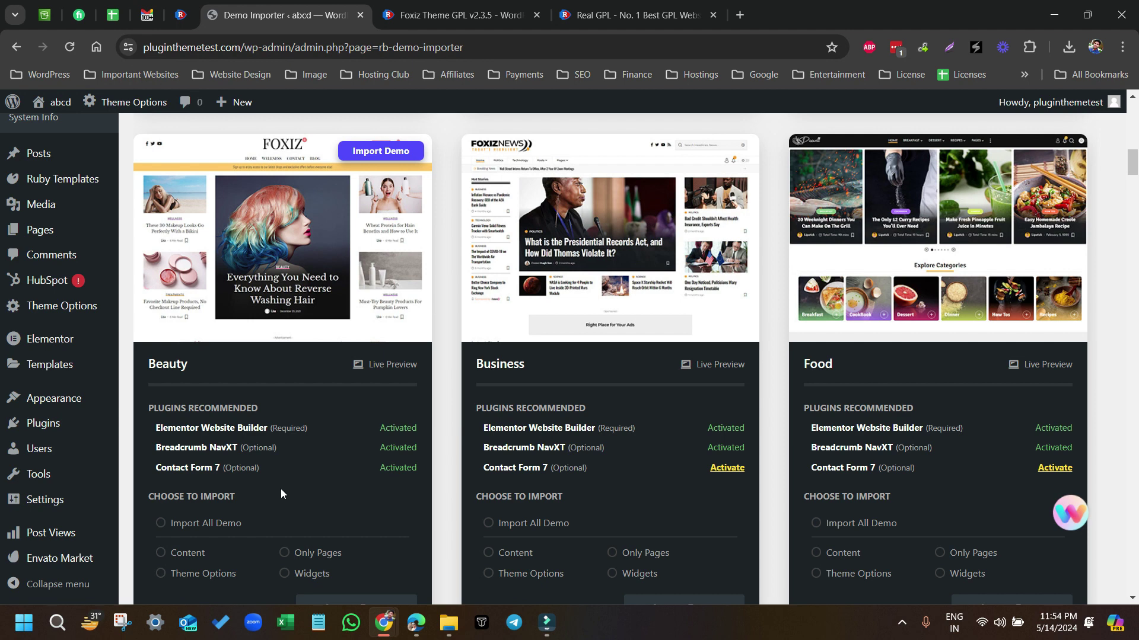
Step: Start the Import All Demo option for the Beauty demo and confirm it
{"action": "left_click", "coordinate": [164, 525]}
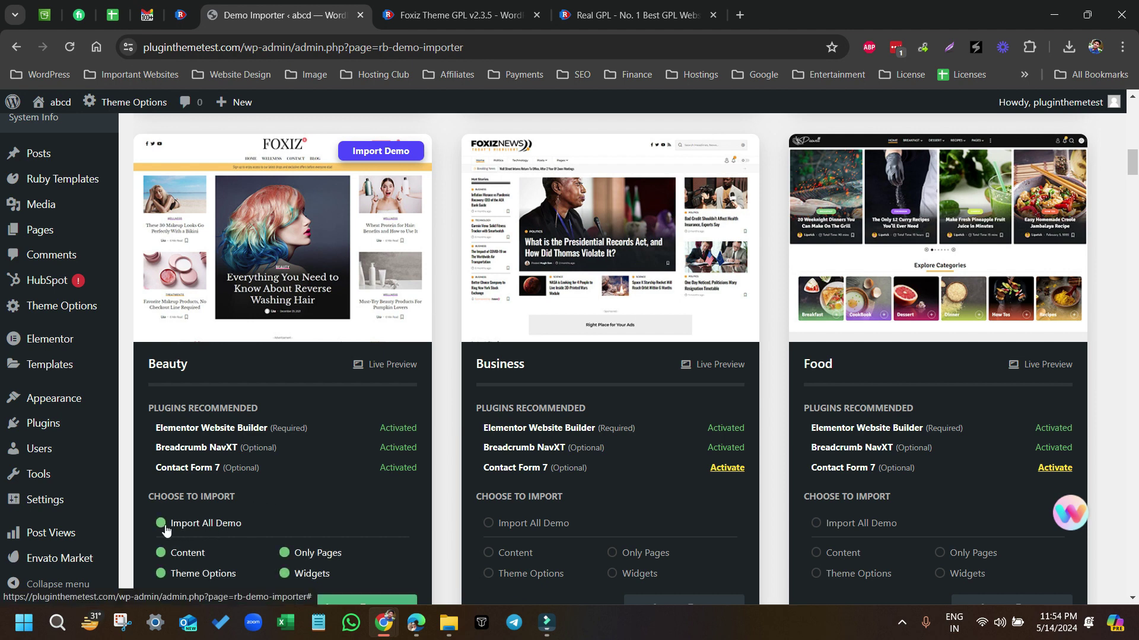
{"action": "scroll", "coordinate": [270, 482], "scroll_direction": "down", "scroll_amount": 3}
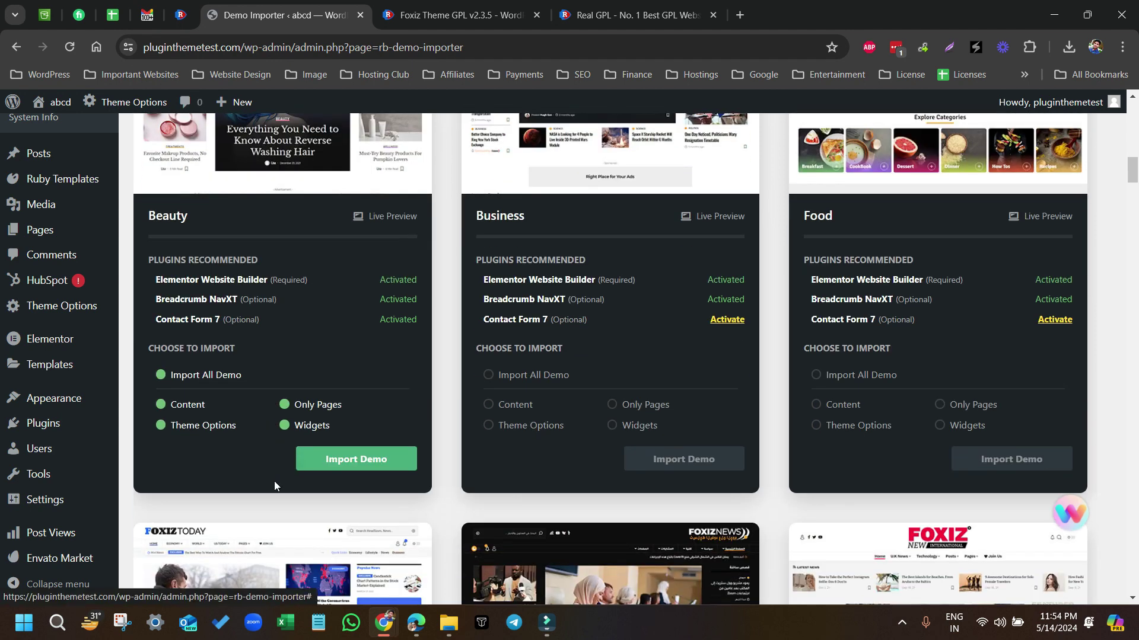
{"action": "left_click", "coordinate": [366, 468]}
{"action": "left_click", "coordinate": [639, 167]}
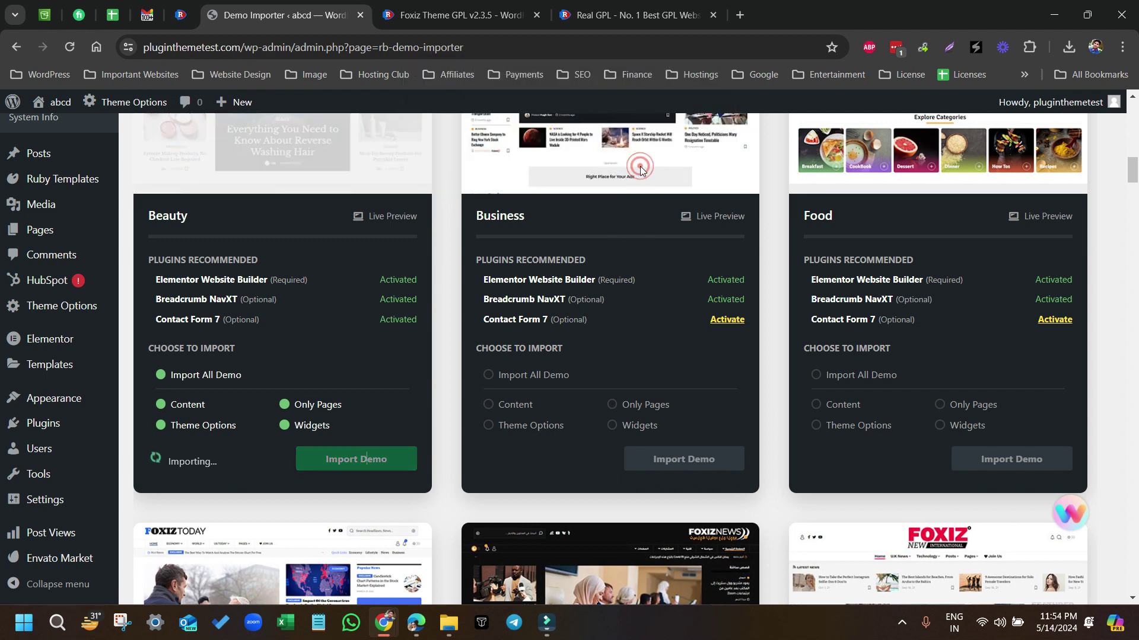
Step: Highlight the 5 ~ 7 minutes import estimate while progress reaches 4%
{"action": "scroll", "coordinate": [621, 308], "scroll_direction": "up", "scroll_amount": 2}
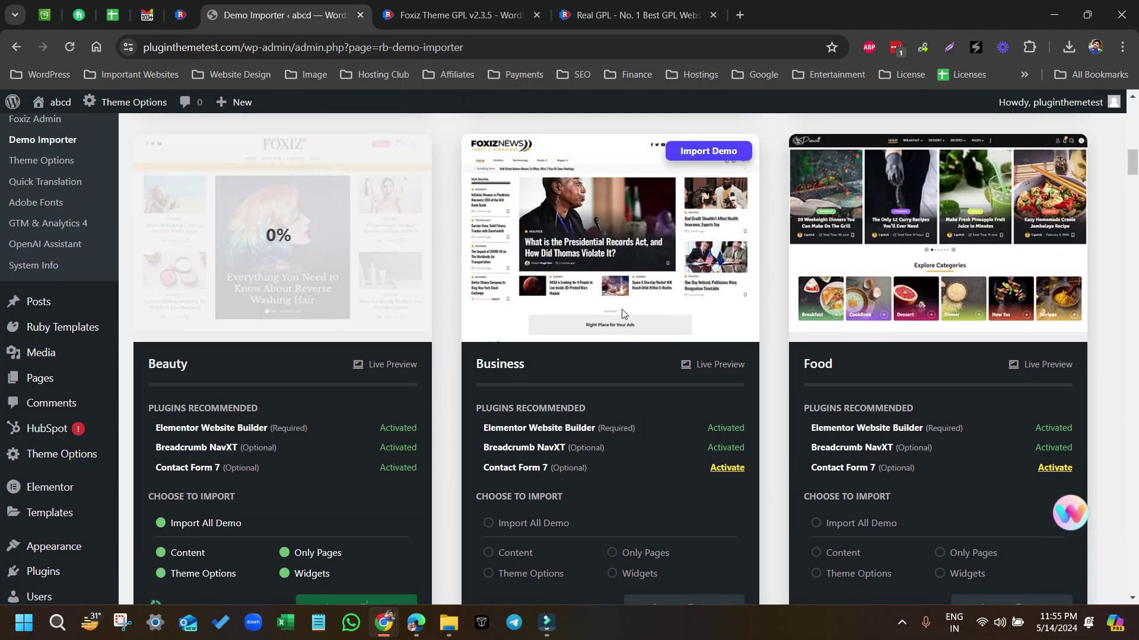
{"action": "scroll", "coordinate": [622, 309], "scroll_direction": "up", "scroll_amount": 15}
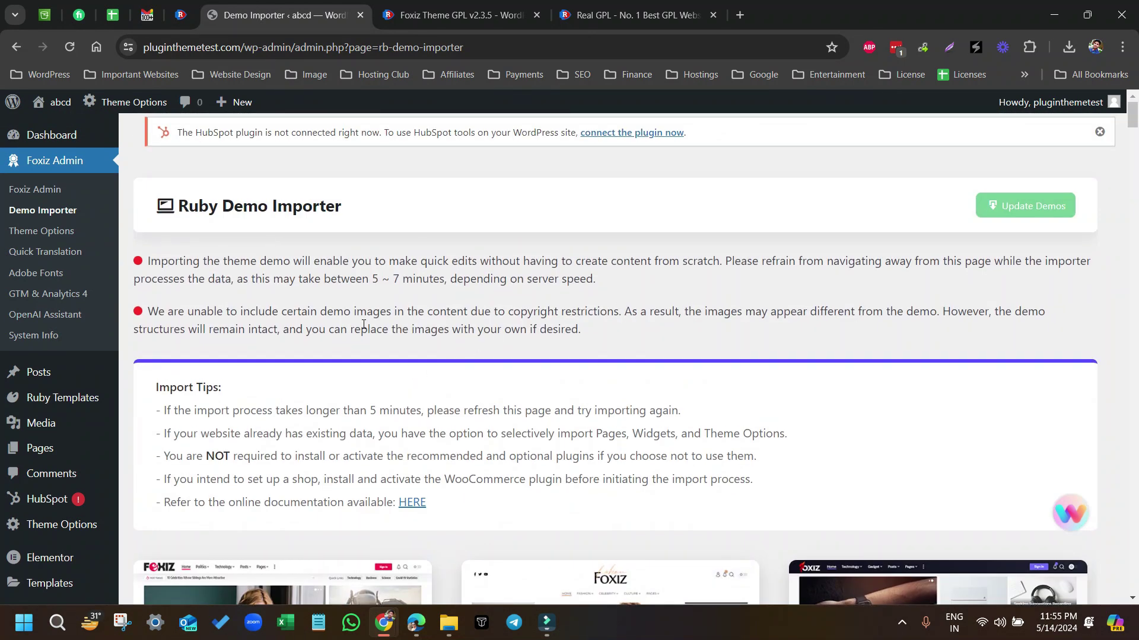
{"action": "left_click_drag", "start_coordinate": [349, 285], "coordinate": [450, 287]}
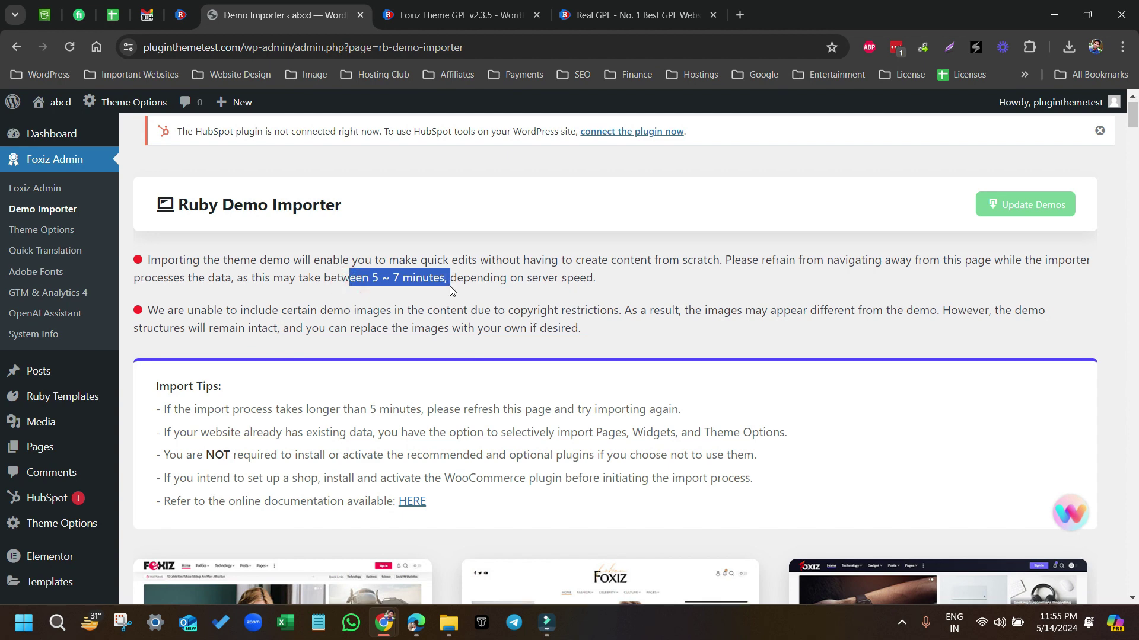
{"action": "scroll", "coordinate": [450, 287], "scroll_direction": "down", "scroll_amount": 13}
{"action": "scroll", "coordinate": [526, 317], "scroll_direction": "down", "scroll_amount": 3}
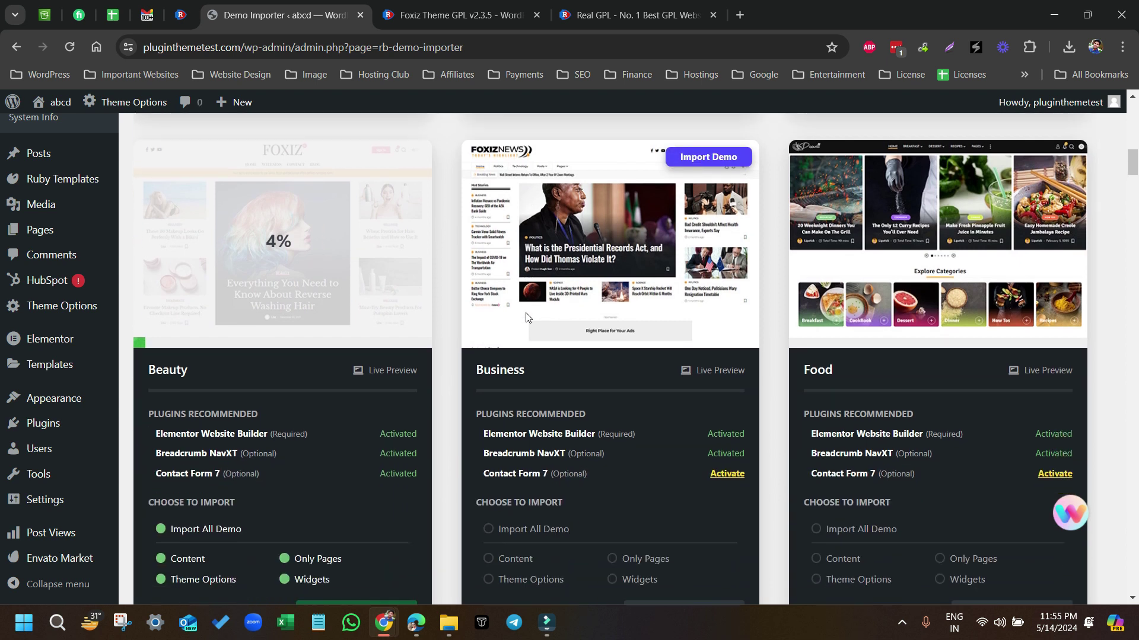